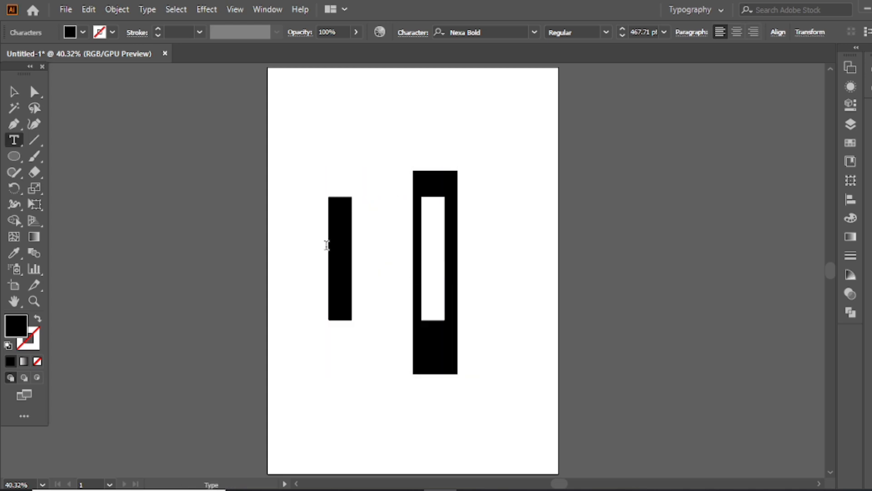
Add the letter R in Nexa Bold beside the I and expand the lettering into editable shapes.
type("R")
key("Escape")
left_click_drag(463, 214, 370, 227)
left_click(115, 9)
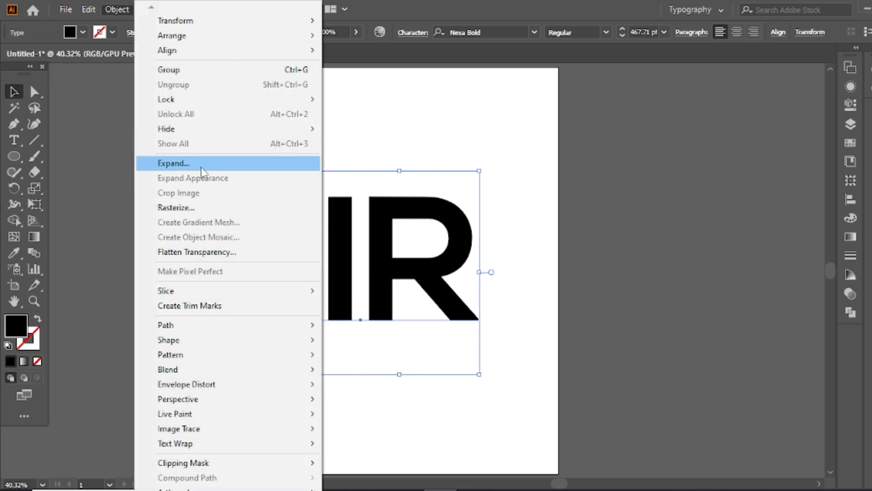
left_click(181, 164)
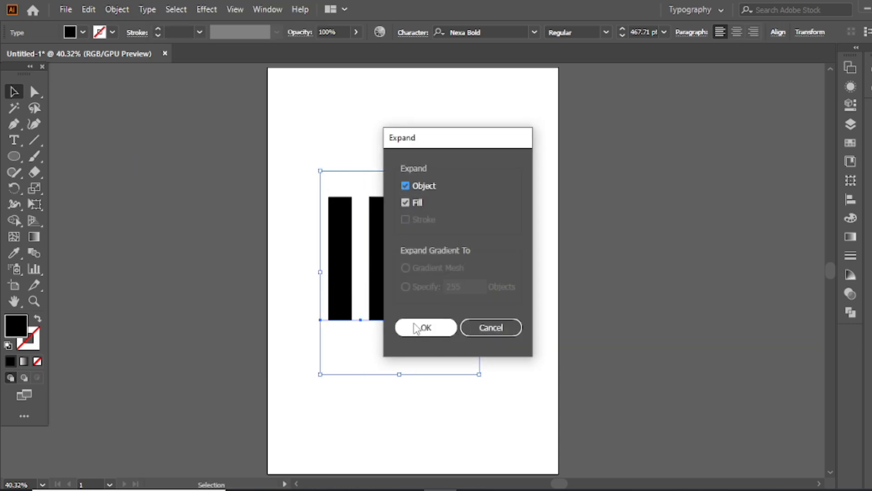
left_click(415, 328)
Move the R farther to the right, leaving a wide gap between it and the I.
left_click(434, 178)
left_click_drag(418, 213, 473, 213)
left_click(441, 167)
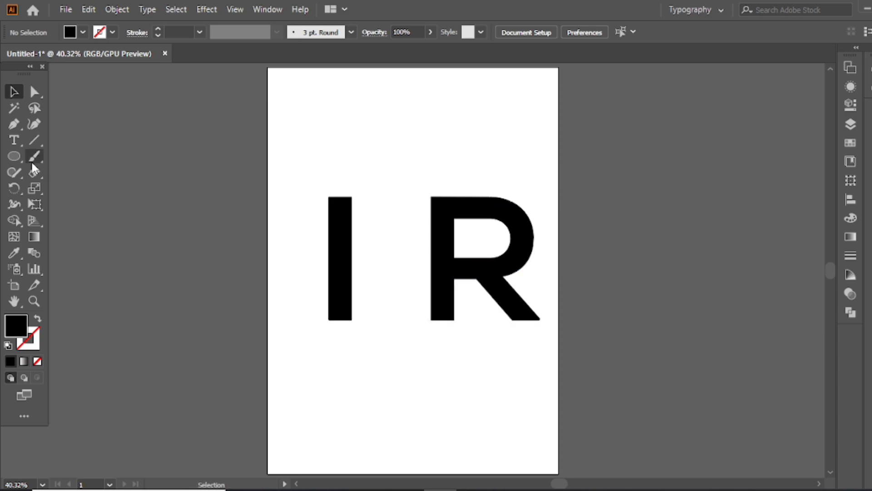
Cut off the lower end of the I along a drawn diagonal line using the Shape Builder tool.
left_click(13, 123)
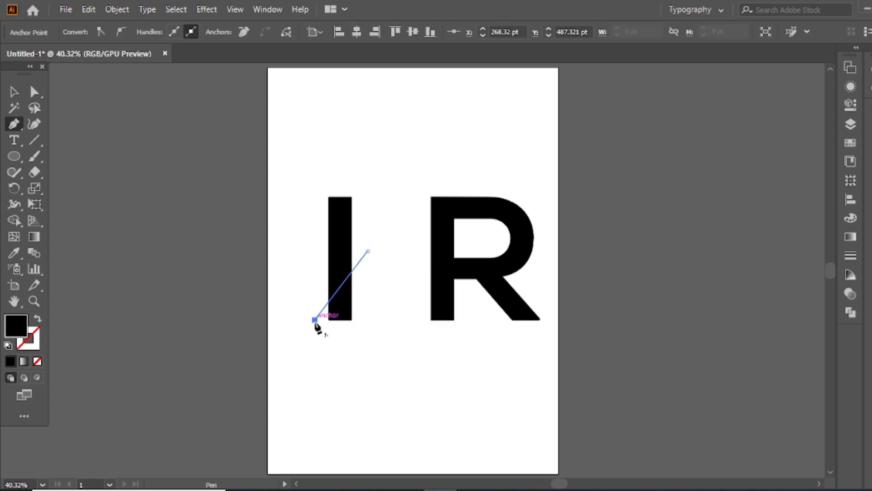
left_click(287, 344)
key("v")
left_click_drag(302, 326, 304, 323)
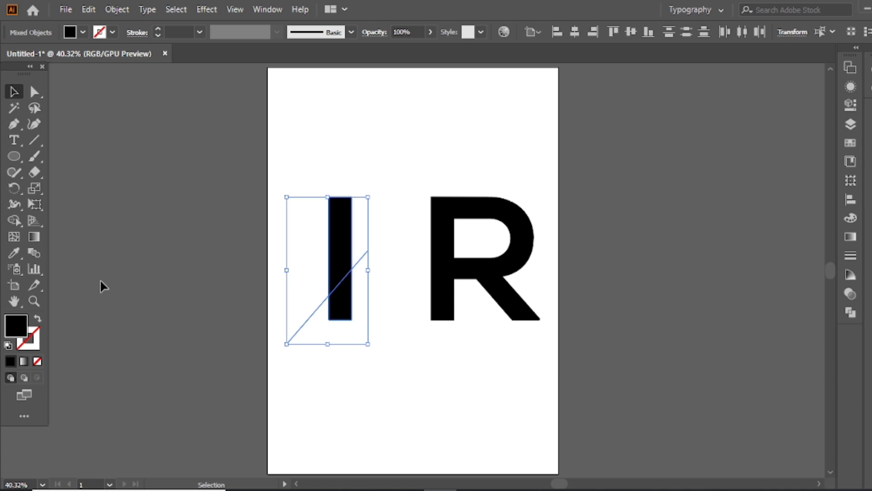
left_click(20, 223)
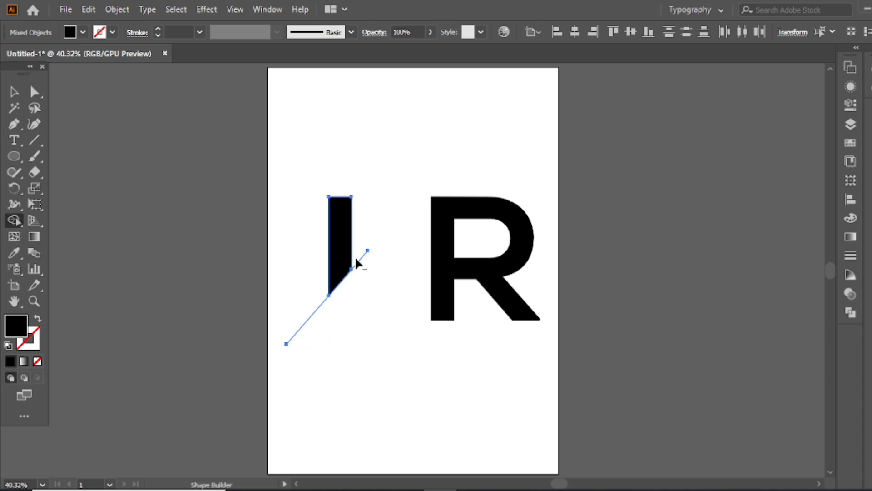
left_click(15, 94)
left_click(293, 295)
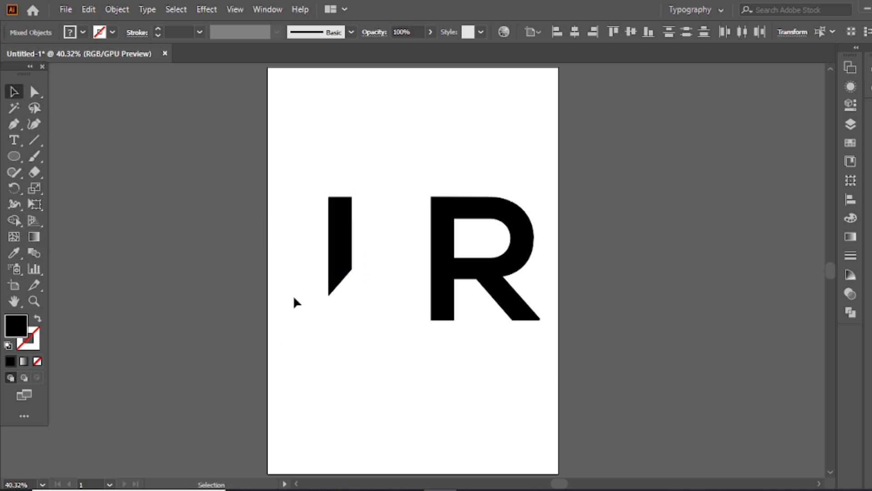
Draw a narrow triangular spike running down-left from the I's slanted end and merge it with the I using Shape Builder.
key("p")
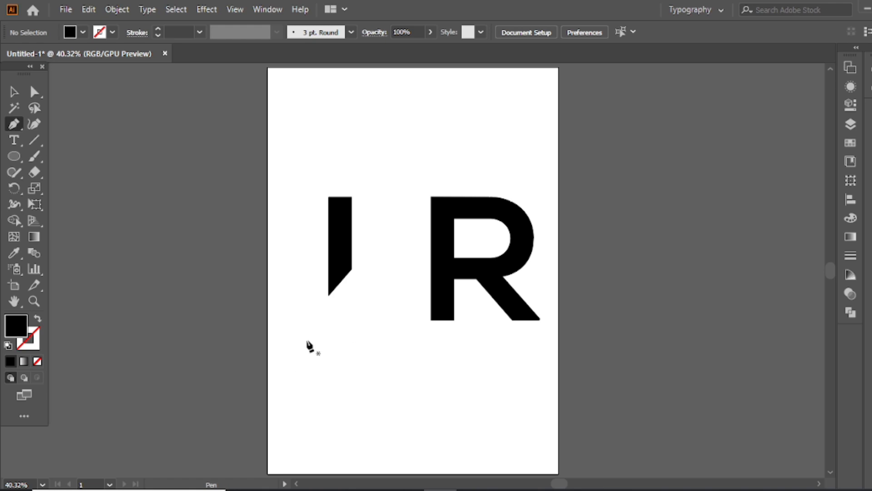
left_click(287, 344)
left_click(344, 265)
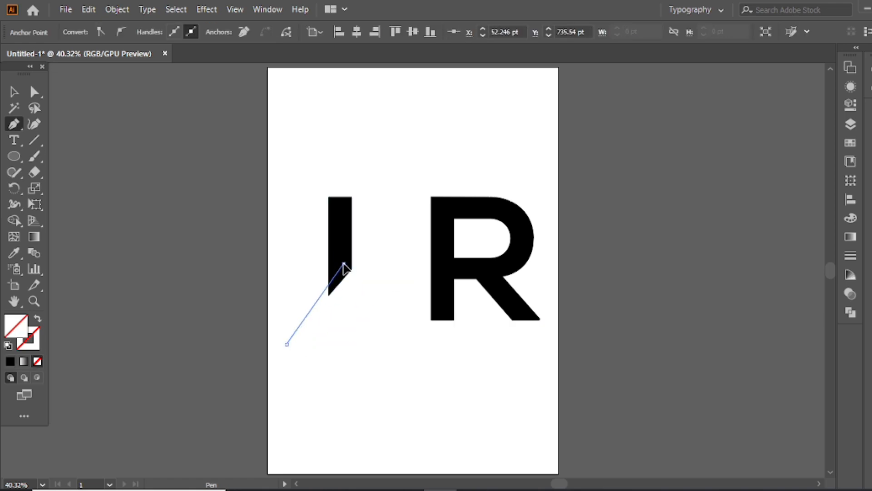
left_click(352, 270)
key("v")
mouse_move(291, 323)
left_mouse_down()
mouse_move(342, 261)
mouse_move(299, 318)
left_mouse_up()
left_click(14, 221)
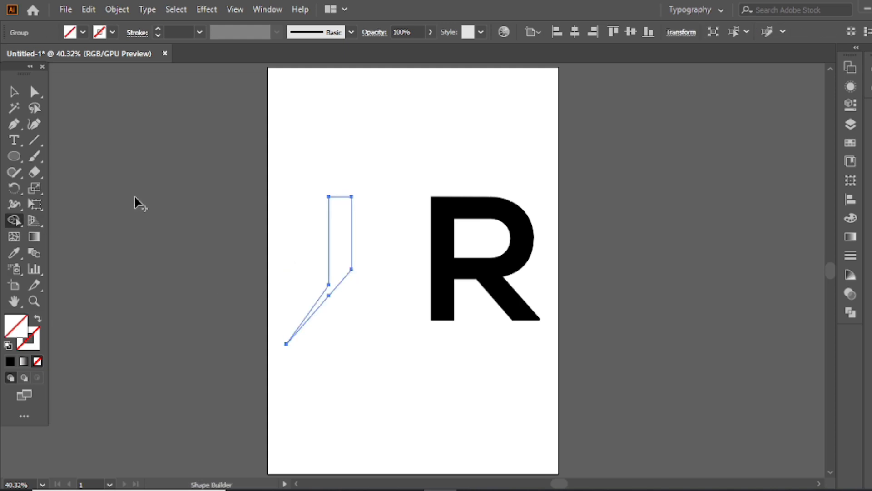
left_click(15, 93)
left_click(367, 254)
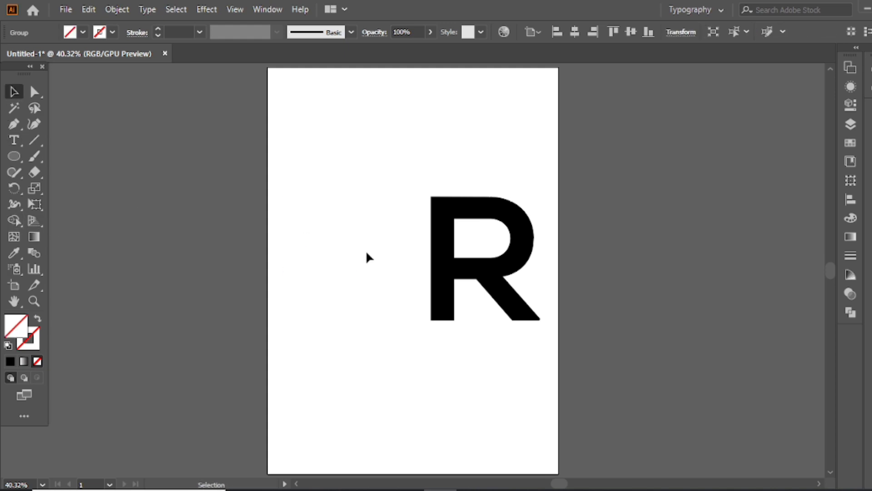
Give the merged I shape a black fill and no stroke.
left_click(329, 303)
left_click(8, 345)
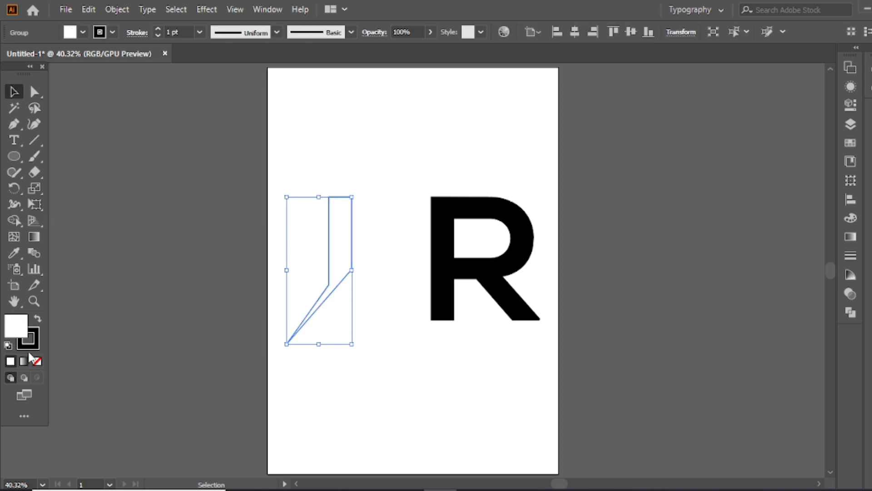
left_click(37, 319)
left_click(214, 287)
left_click_drag(339, 233, 341, 214)
left_click(434, 171)
key("ctrl+z")
left_click(470, 191)
left_click(469, 206)
Cut off the upper-left corner of the R along a drawn steep diagonal line using the Shape Builder tool.
key("p")
left_click(477, 181)
key("ctrl+z")
left_click(485, 148)
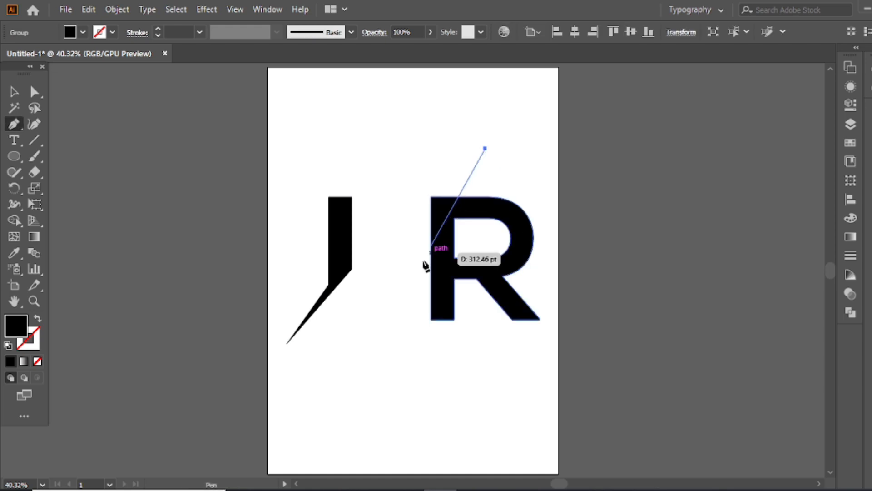
left_click(405, 291)
key("v")
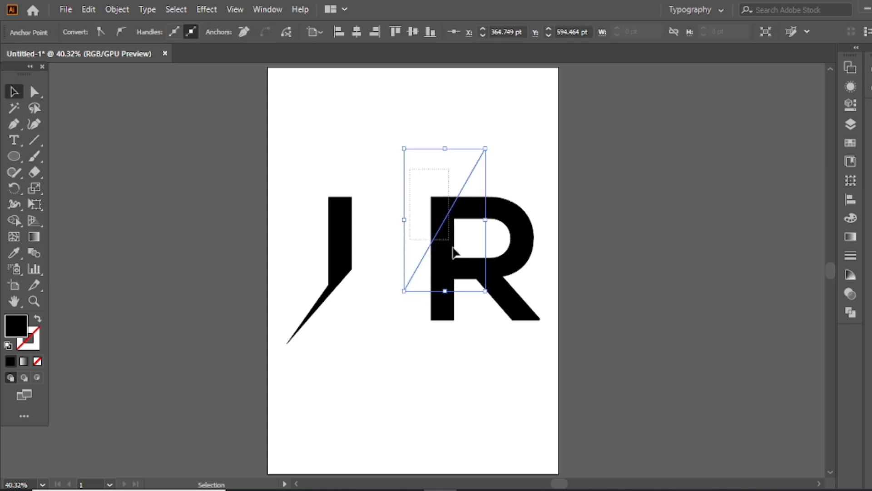
left_click(454, 252, "shift")
left_click(14, 220)
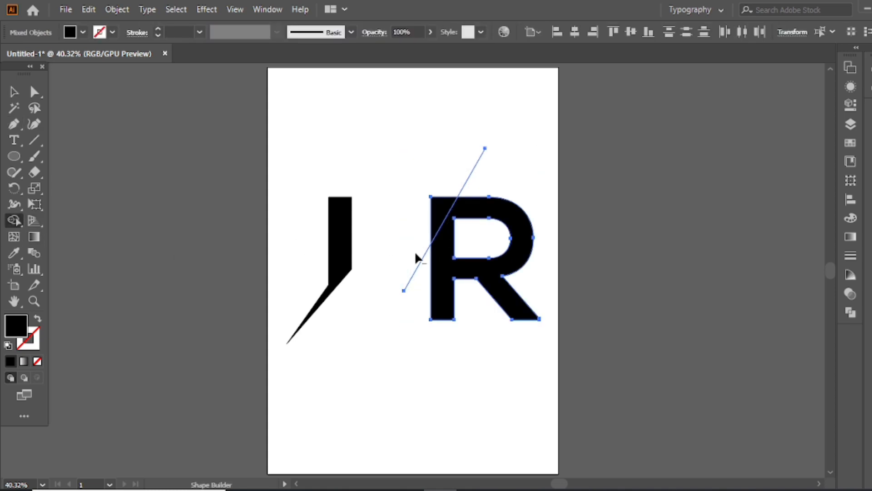
left_click(14, 92)
left_click(518, 134)
Extend the diagonal line's upper end, complete it into a narrow triangle overlapping the R's stem, and select it with the R.
key("a")
left_click_drag(486, 149, 495, 127)
left_click(509, 142)
key("p")
left_click(496, 130)
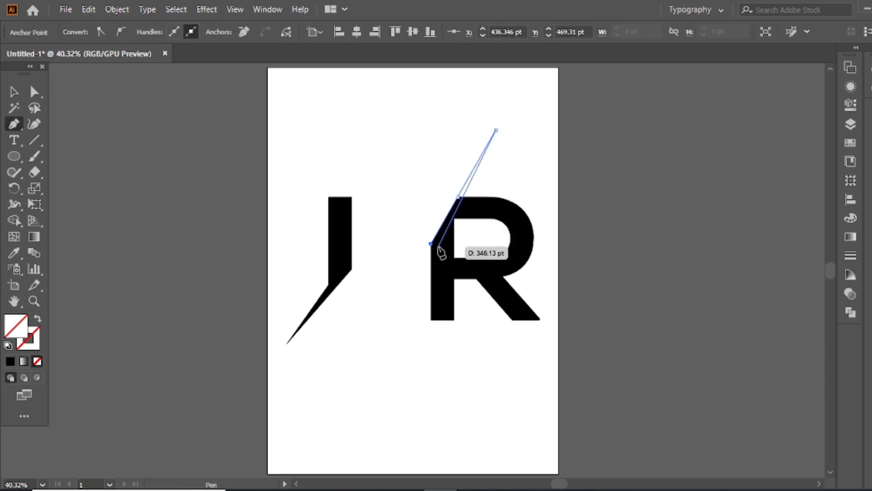
left_click(435, 260)
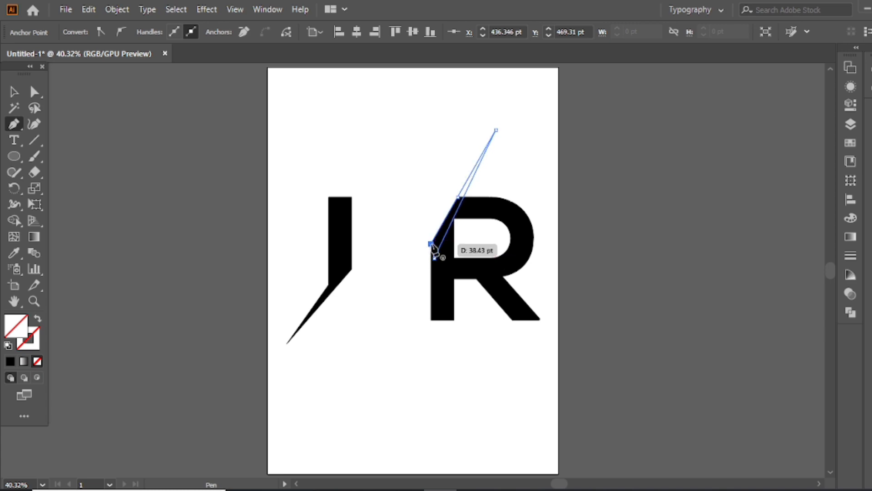
key("v")
left_click_drag(399, 182, 486, 261)
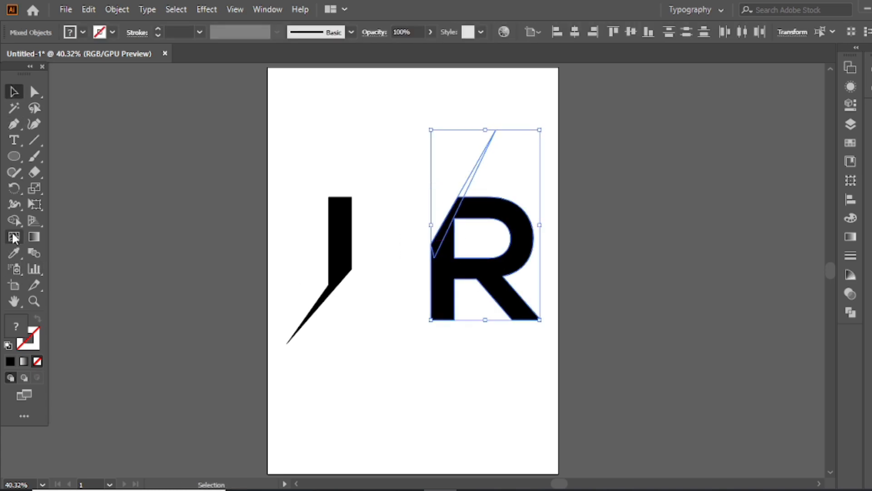
left_click(14, 220)
left_click(459, 208)
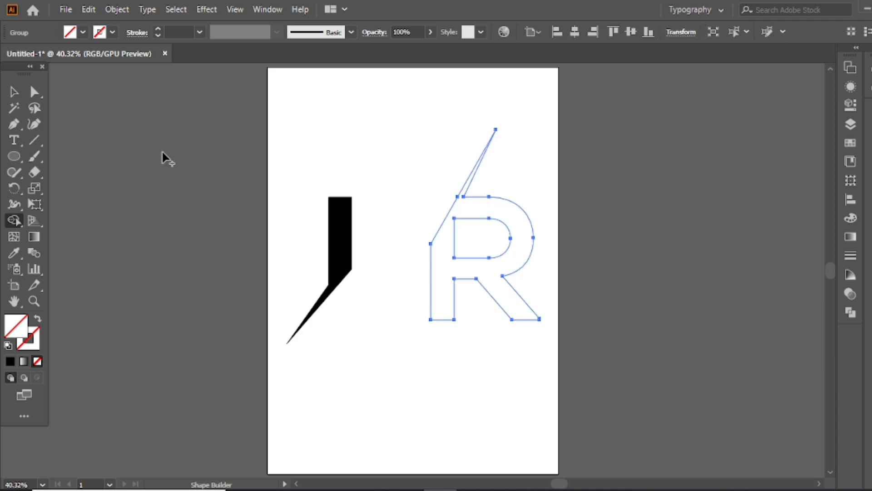
left_click(18, 93)
left_click(345, 149)
key("a")
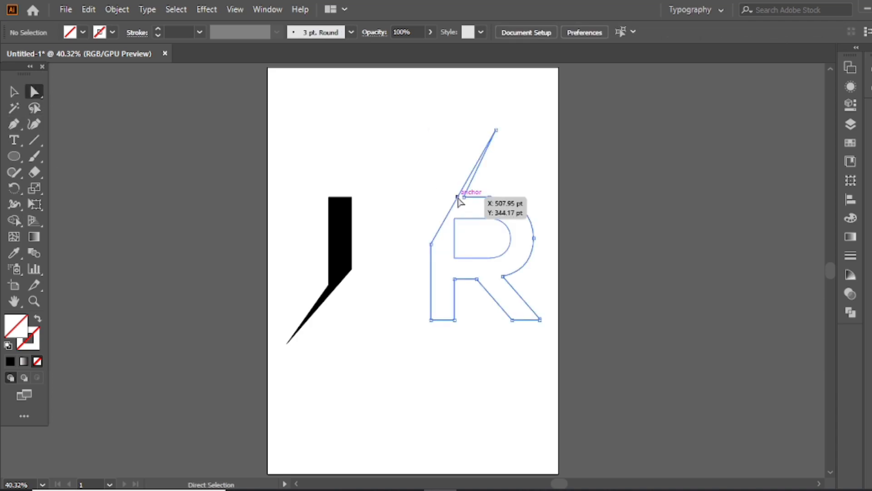
left_click(463, 200)
key("v")
key("ctrl+z")
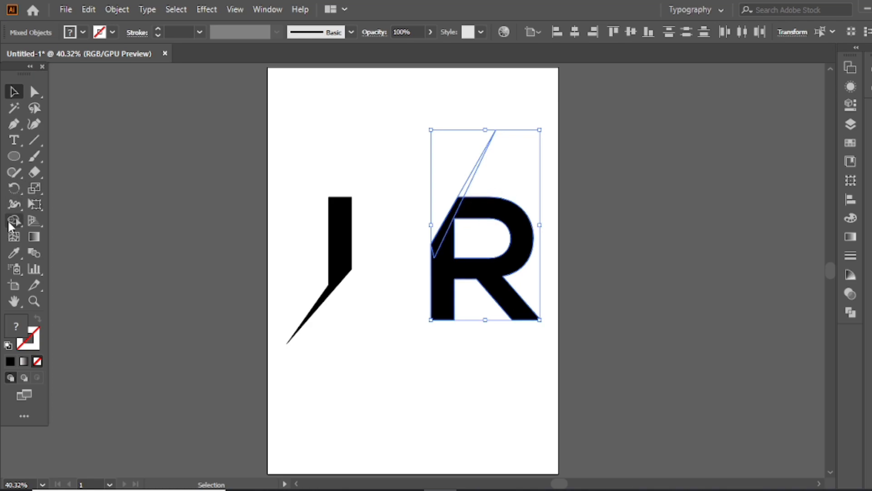
Merge the upper spike with the R using Shape Builder and give the result a black fill without a stroke.
left_click(14, 220)
left_click_drag(443, 259, 461, 199)
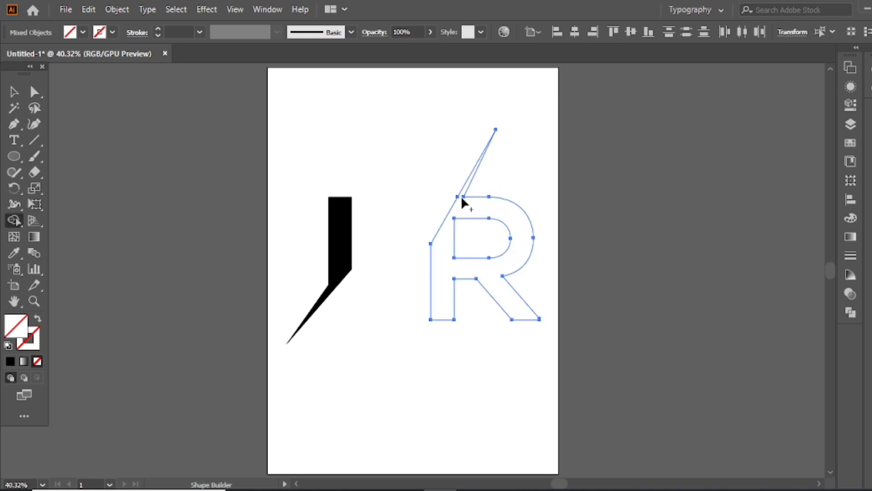
key("v")
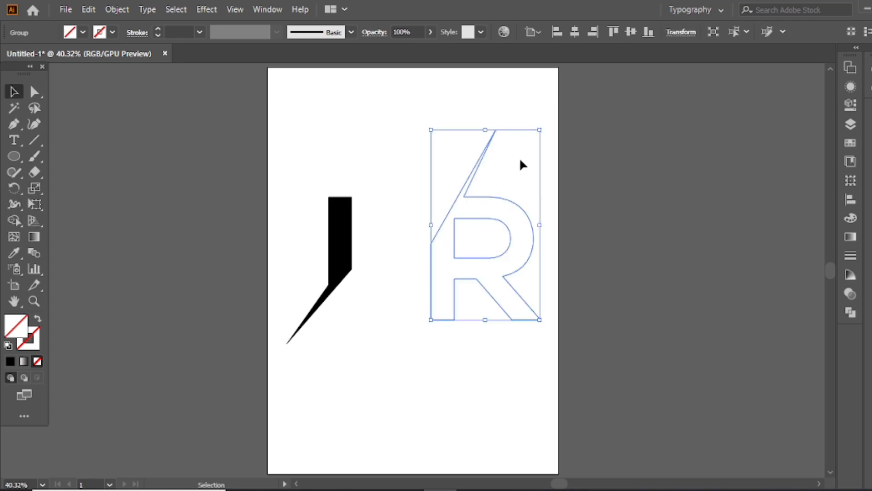
left_click(8, 345)
left_click(39, 319)
left_click(424, 182)
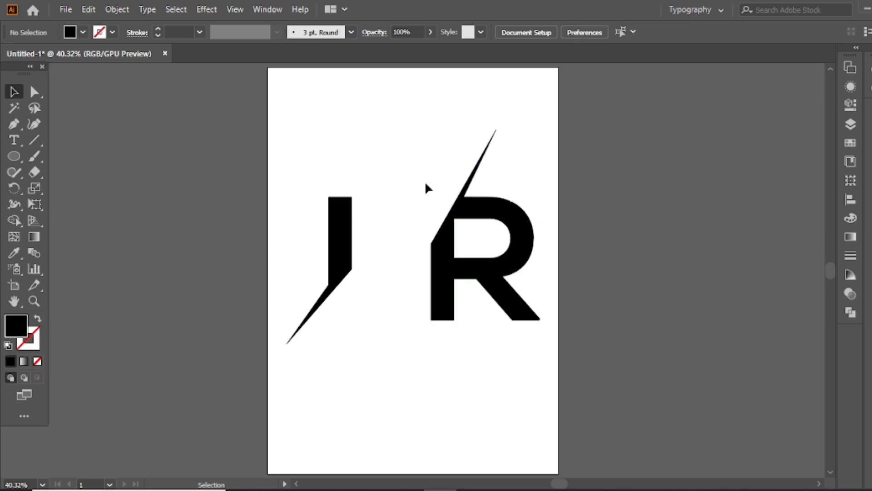
Move the R close to the I and raise the anchor points of its slanted edge by about 29 pt.
mouse_move(460, 207)
left_mouse_down()
mouse_move(402, 236)
mouse_move(409, 233)
left_mouse_up()
left_click(389, 193)
key("a")
left_click(384, 268)
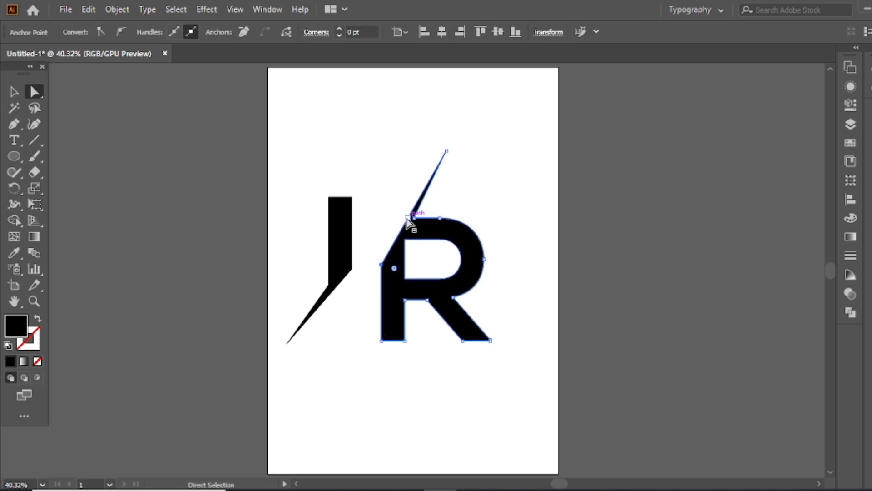
left_click_drag(447, 152, 448, 137)
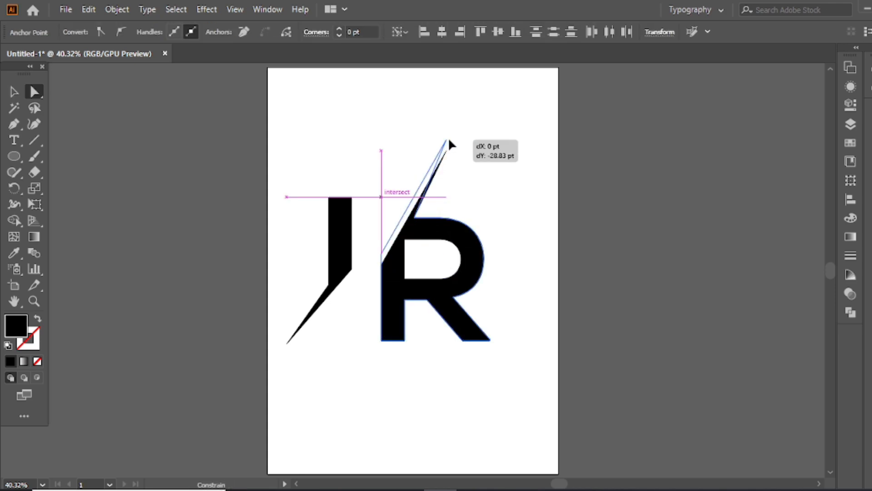
left_click(471, 152)
Place the I above the R and reshape the I's spike to follow the R's slanted edge.
left_click_drag(349, 236, 437, 95)
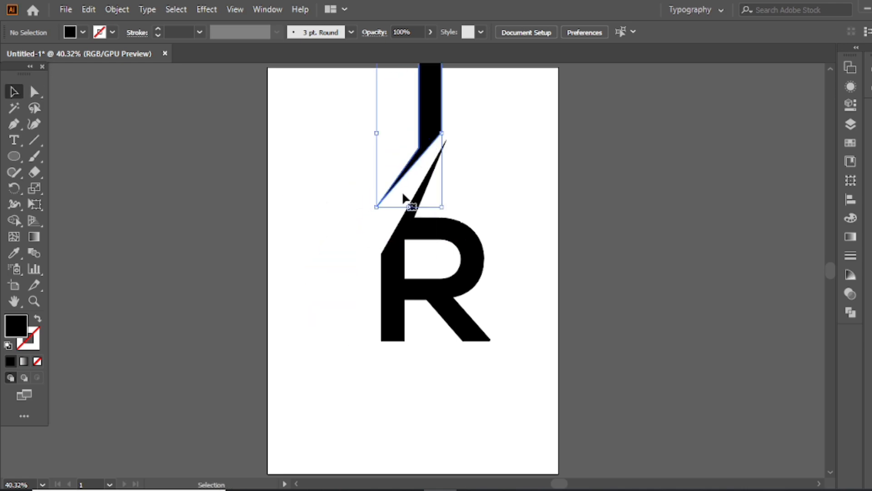
left_click_drag(376, 207, 375, 247)
left_click(367, 214)
left_click_drag(408, 199, 419, 147)
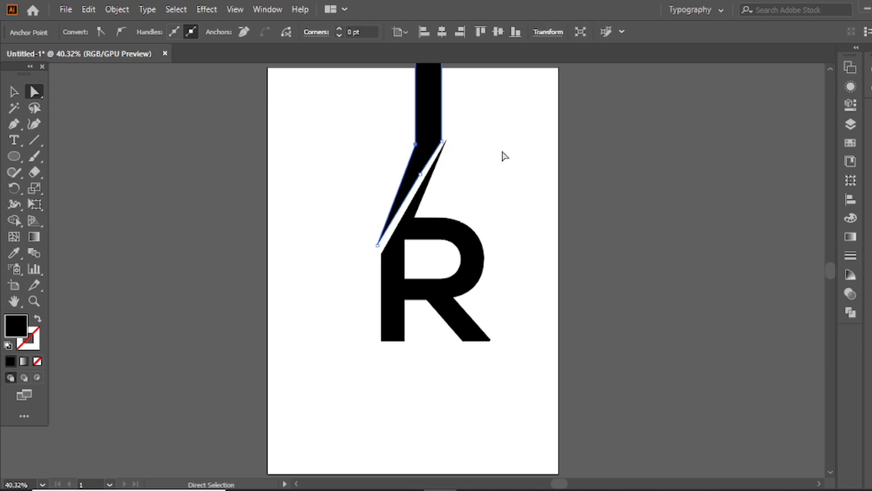
left_click(503, 156)
left_click(470, 169)
Lower the tip of the I's spike to just beside the start of the R's slanted edge.
scroll(432, 172, "down", 1)
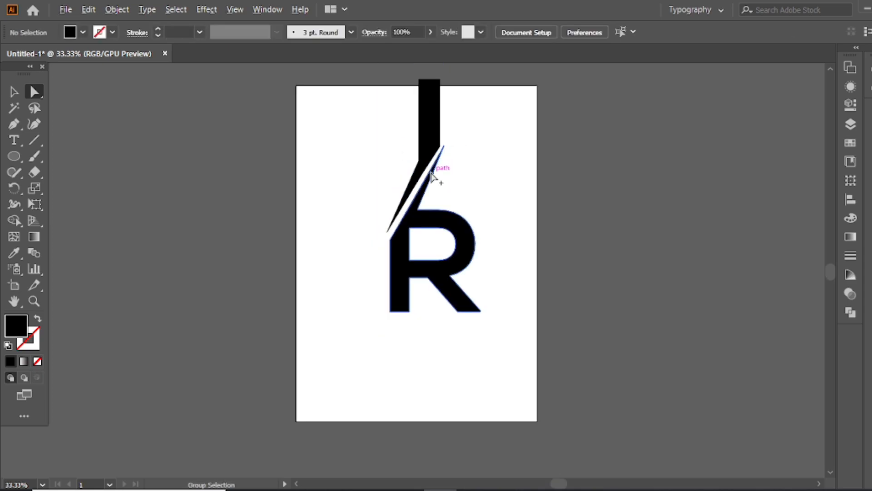
scroll(433, 170, "up", 3)
mouse_move(415, 164)
left_mouse_down()
mouse_move(414, 210)
mouse_move(407, 189)
mouse_move(421, 177)
left_mouse_up()
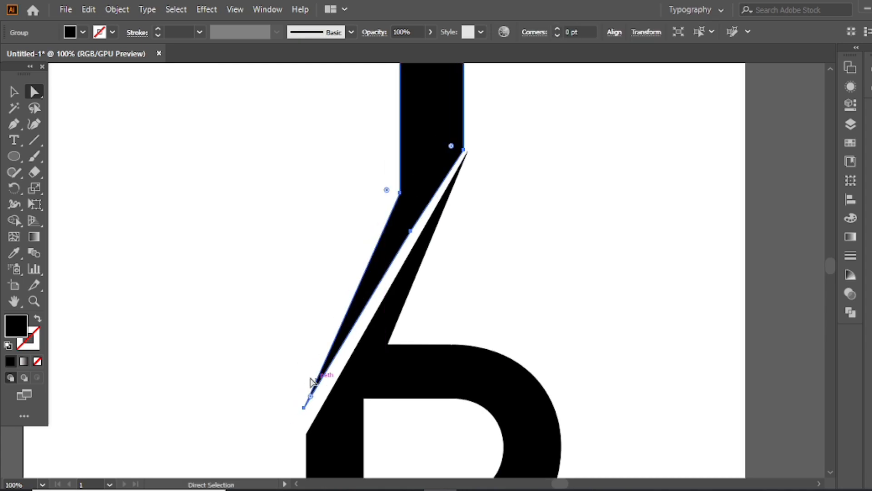
left_click_drag(303, 408, 301, 426)
key("ctrl+z")
left_click(292, 394)
left_click(273, 359)
left_click(291, 394)
left_click(301, 356)
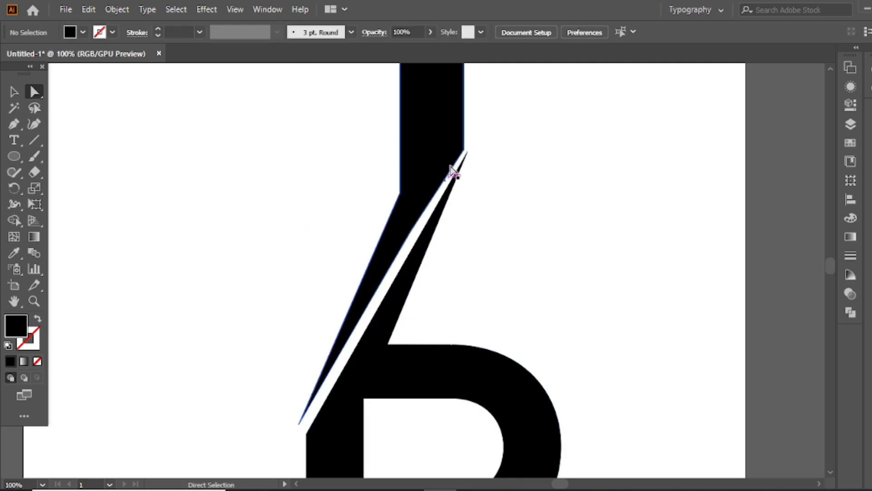
Raise the I's lower-right corner and fine-tune the slant's middle anchor to leave an even diagonal gap above the R.
left_click_drag(466, 151, 465, 128)
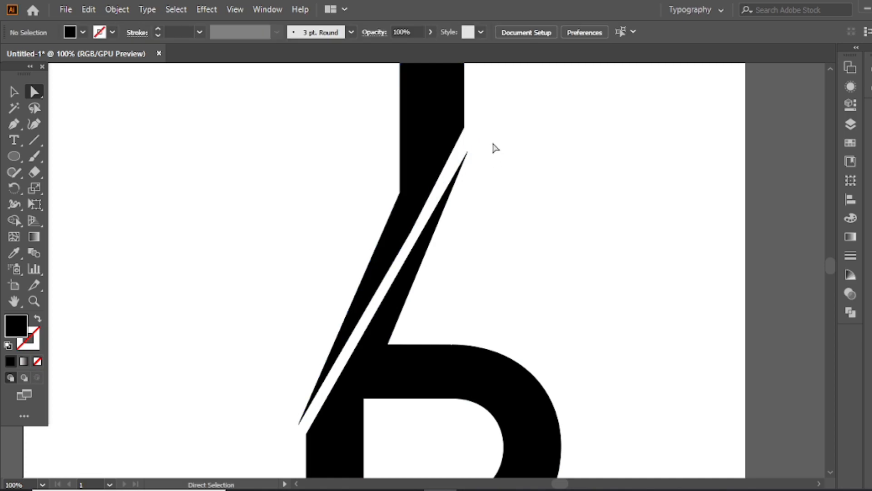
left_click_drag(410, 231, 405, 230)
left_click(483, 197)
key("ctrl+minus")
left_click(430, 275, "alt")
left_click(430, 275, "alt")
left_click_drag(429, 277, 429, 282)
left_click(487, 217)
Scale the combined I and R shapes down proportionally and position them near the center of the artboard.
left_click(463, 342)
left_click_drag(522, 416, 485, 328)
key("ctrl+0")
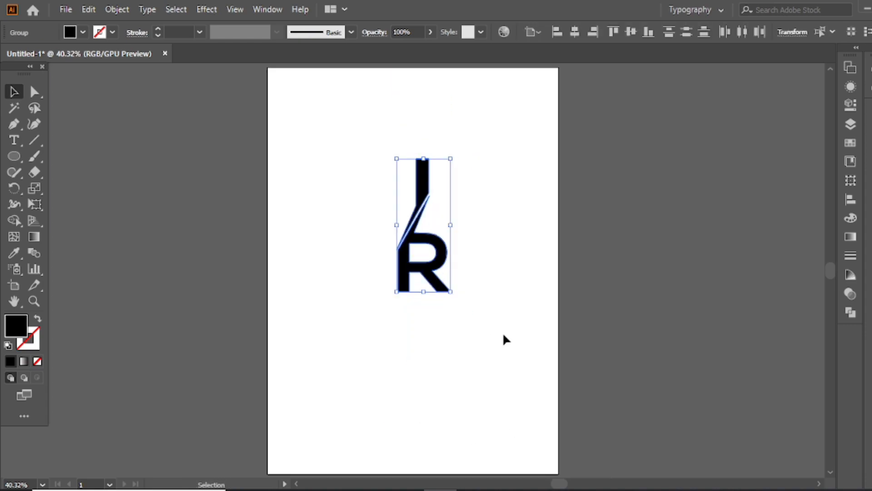
left_click_drag(425, 277, 468, 360)
left_click_drag(442, 327, 431, 332)
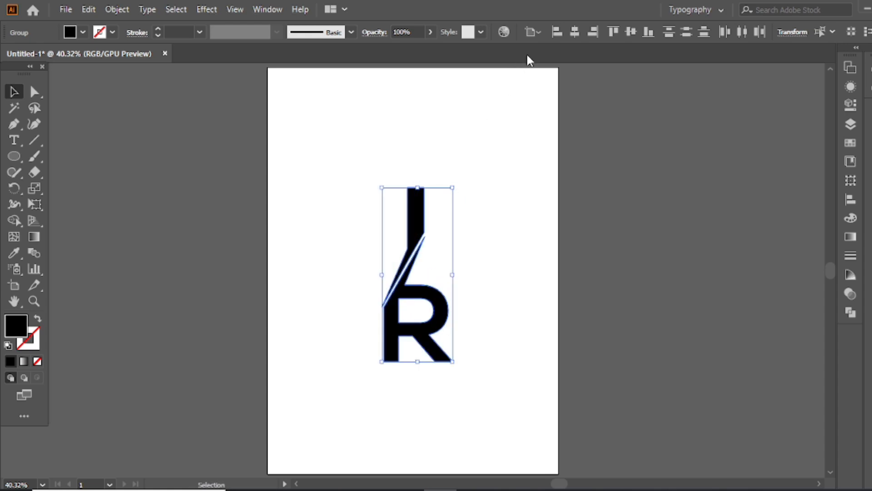
Group the combined I and R shapes into a single monogram object.
right_click(428, 187)
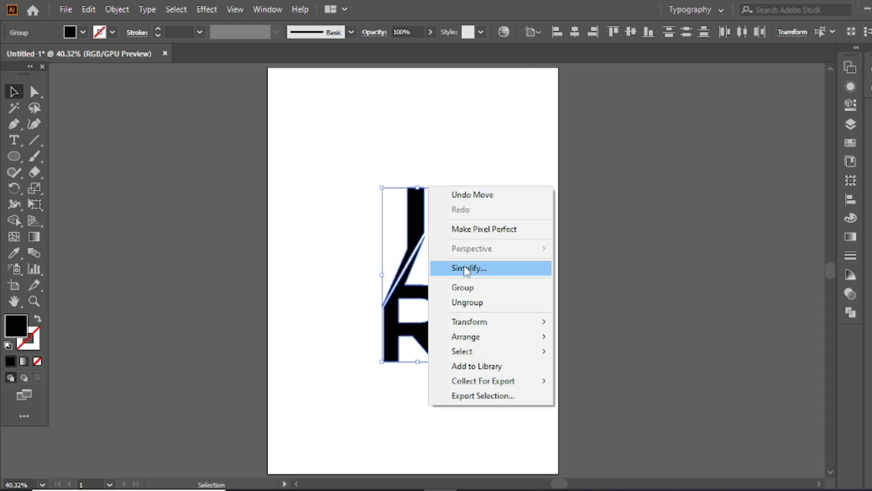
left_click(450, 291)
left_click(460, 213)
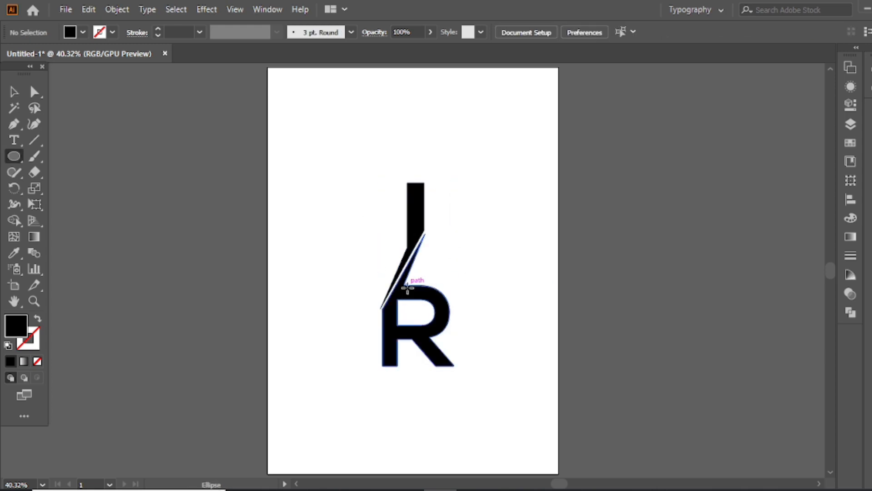
Draw a circle enclosing the monogram, center-aligned with it, with a black outline and no fill.
left_click_drag(412, 270, 456, 369)
key("v")
left_click_drag(513, 131, 409, 297)
left_click(573, 32)
left_click(629, 33)
left_click(510, 148)
left_click(485, 242)
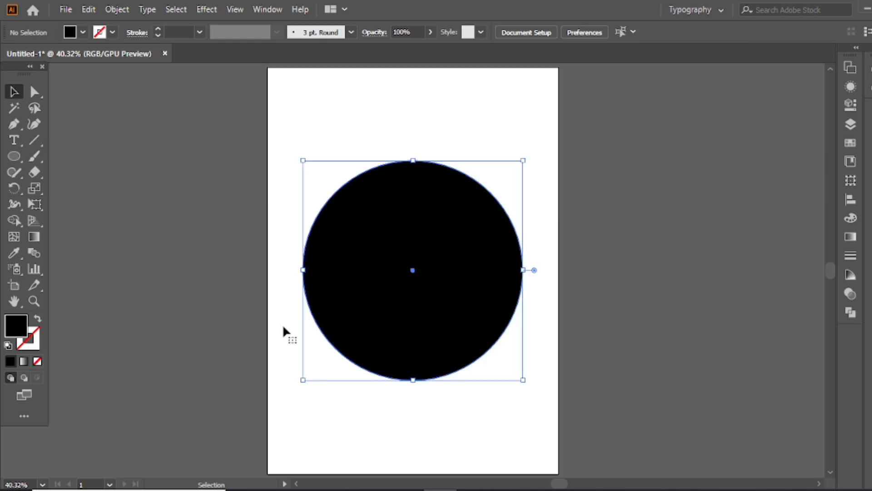
left_click(37, 319)
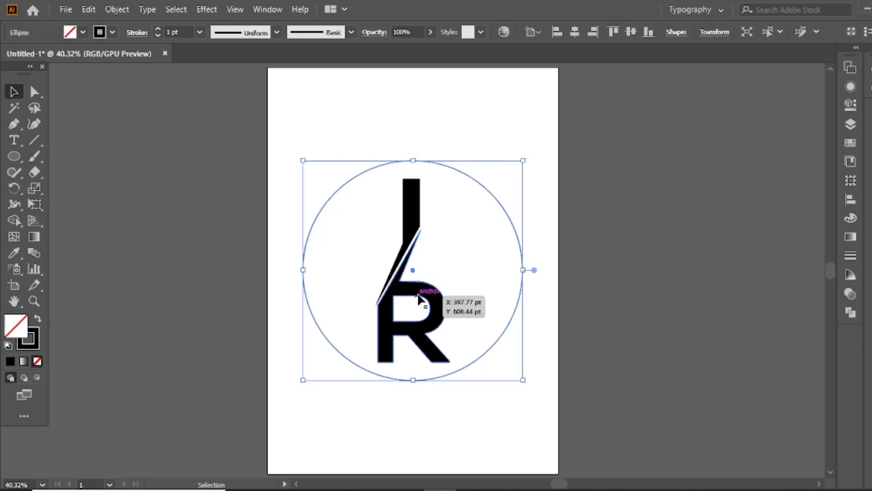
Scale the monogram down slightly and center it horizontally inside the circle.
left_click(430, 341)
left_click_drag(449, 362, 446, 354)
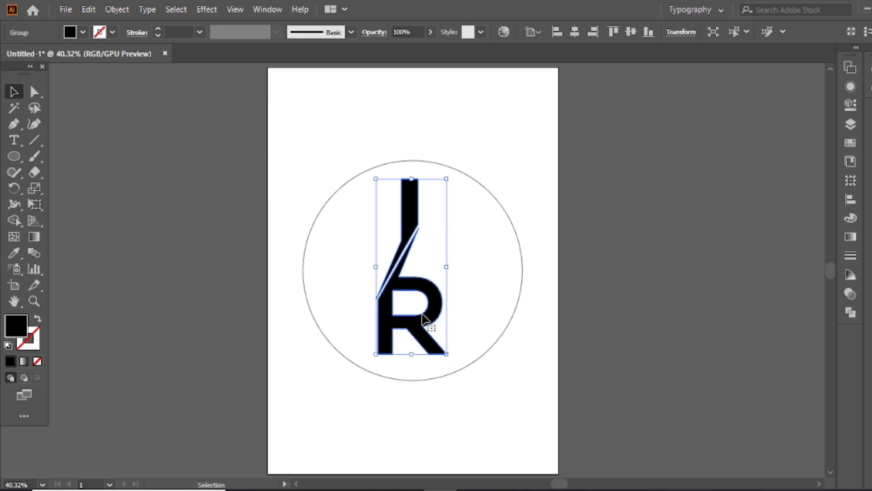
mouse_move(421, 291)
left_mouse_down()
mouse_move(432, 288)
mouse_move(423, 290)
left_mouse_up()
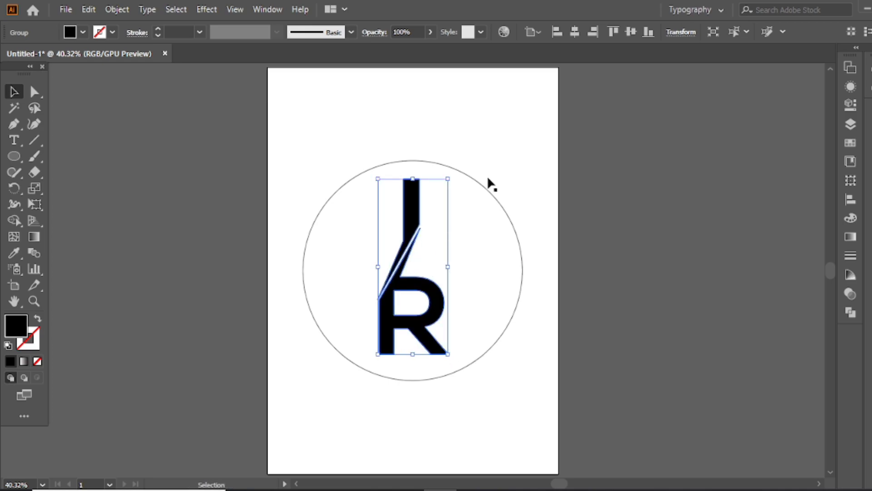
Shrink the circle slightly around its center so it sits closer to the monogram.
left_click(483, 196)
left_click(489, 189)
left_click(535, 279)
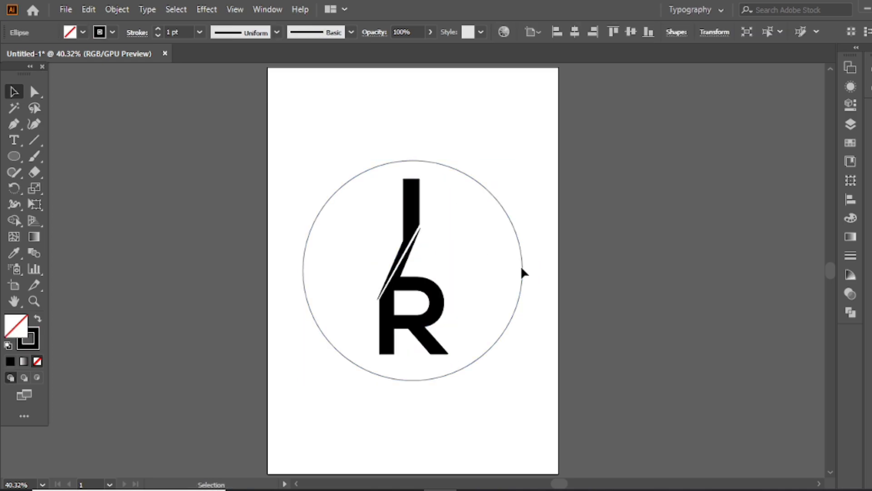
left_click(521, 268)
left_click_drag(522, 270, 515, 269)
Set the circle's stroke weight to 25 pt.
left_click(159, 28)
left_click(159, 27)
left_click(159, 27)
left_click(159, 28)
left_click(159, 29)
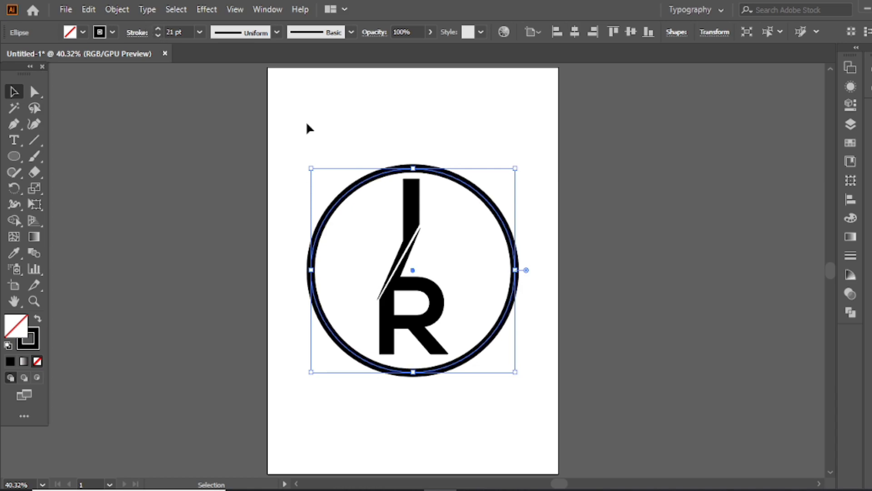
left_click(158, 29)
left_click(159, 28)
left_click(158, 28)
left_click(159, 29)
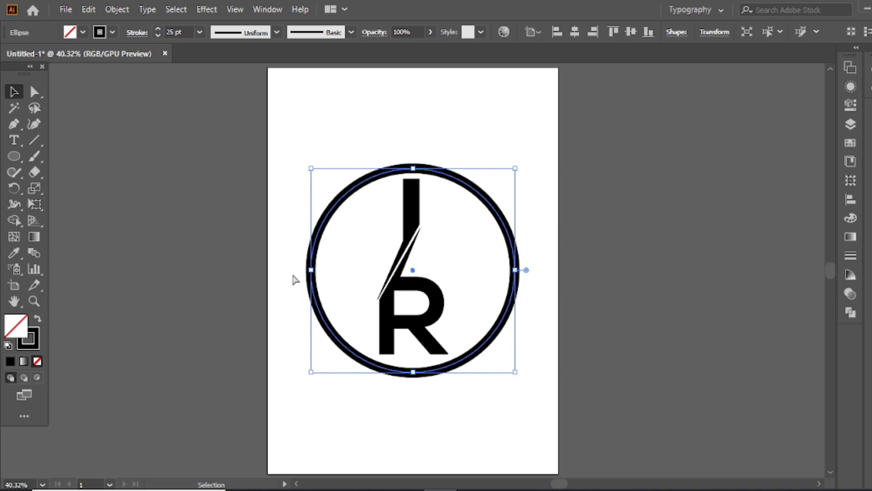
Delete the circle's bottom anchor point, leaving only the upper half as an arc.
key("a")
left_click(414, 373)
key("Delete")
key("v")
Scale the arc down slightly around its center and raise it just above the I.
left_click(498, 203)
left_click_drag(517, 224, 510, 220)
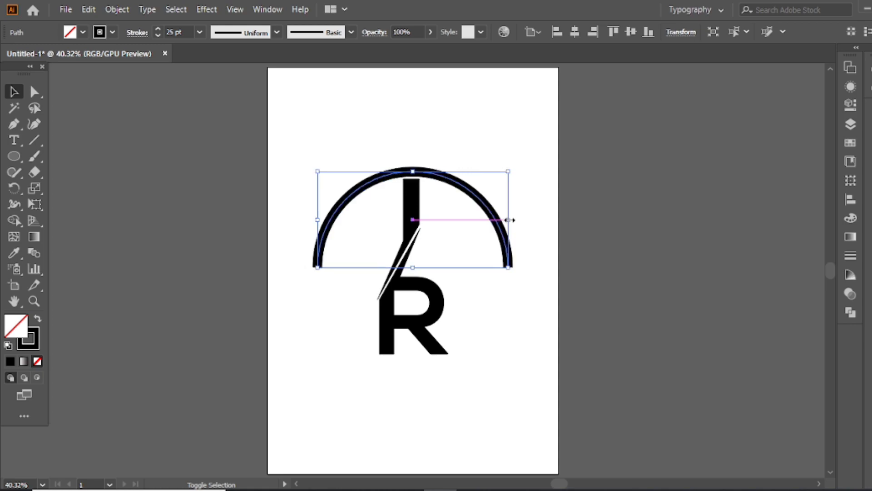
left_click_drag(461, 190, 463, 183)
left_click(497, 233)
left_click(510, 228)
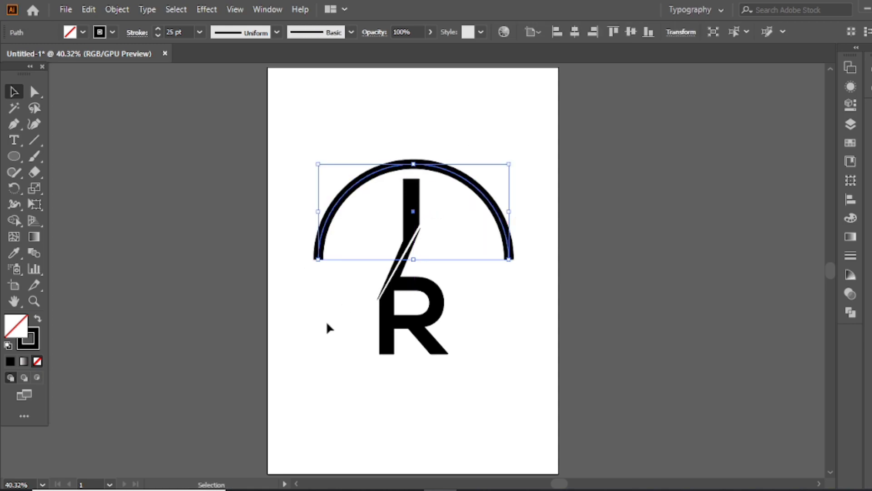
left_click(366, 290)
Convert the arc's stroke into a filled shape with Outline Stroke.
left_click(321, 229)
left_click(117, 9)
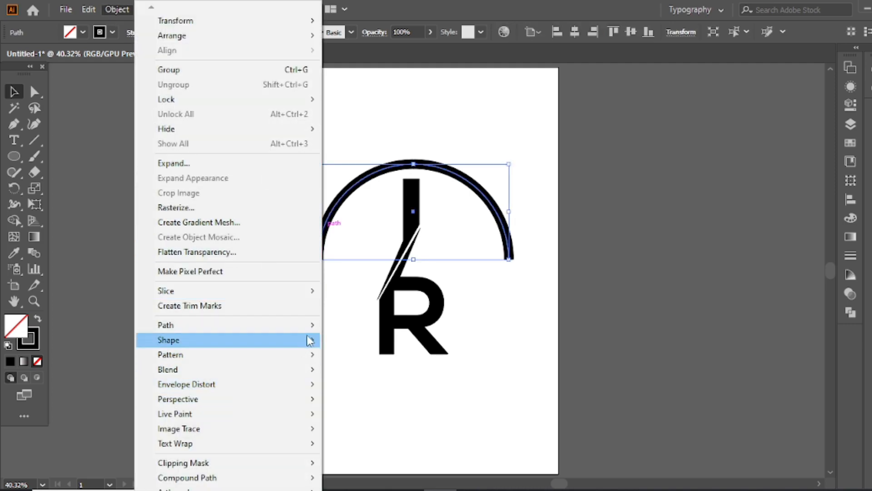
mouse_move(311, 324)
left_click(357, 360)
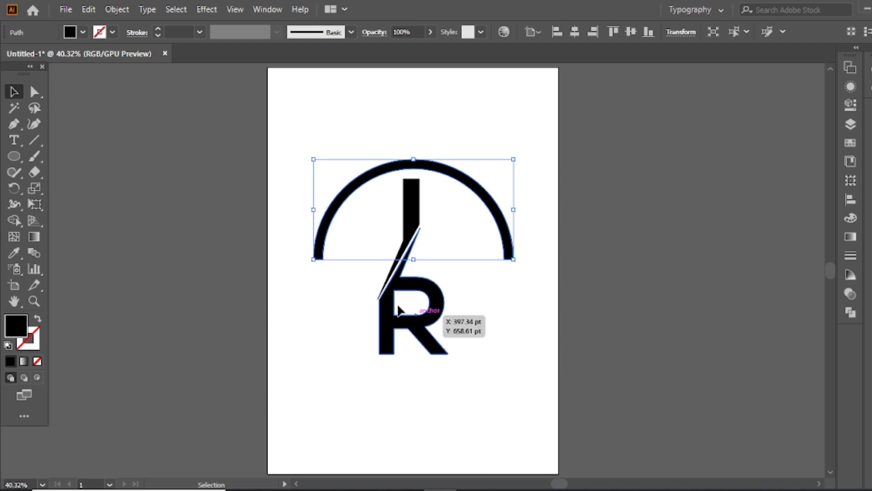
left_click(329, 307)
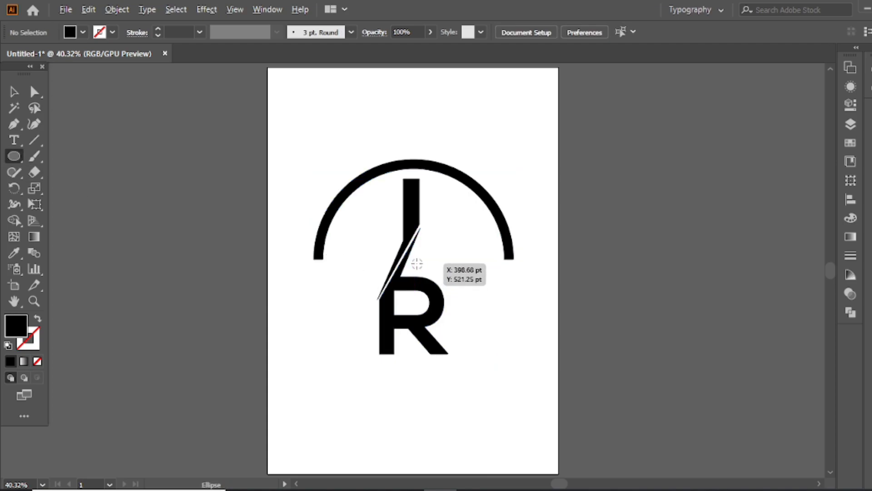
Draw a second circle around the monogram, about as wide as the arc, with a thin outline and no fill.
left_click_drag(413, 270, 512, 354)
key("v")
left_click(37, 320)
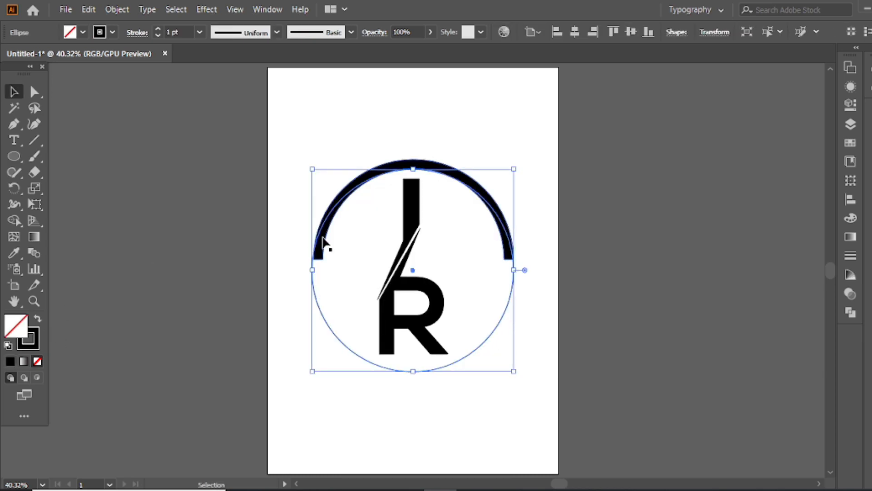
Turn the thin circle into a type path starting at its lower-right part and enter the text "creative design".
left_click_drag(14, 141, 117, 173)
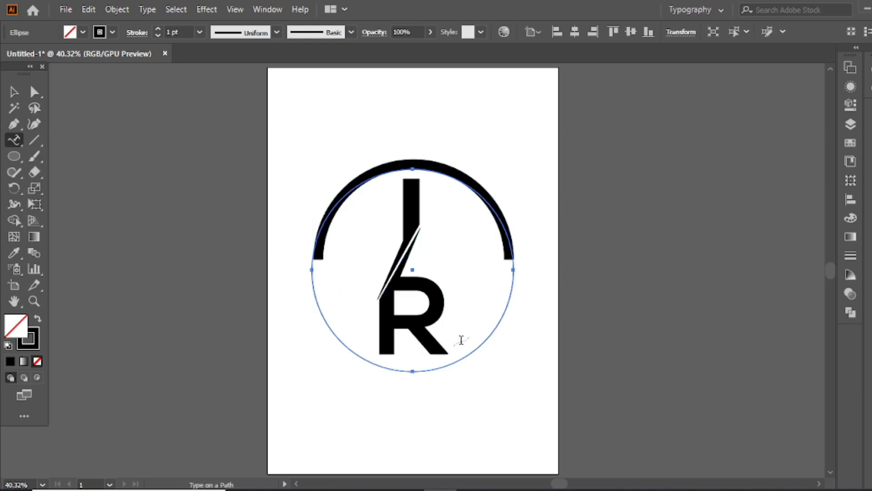
left_click(475, 351)
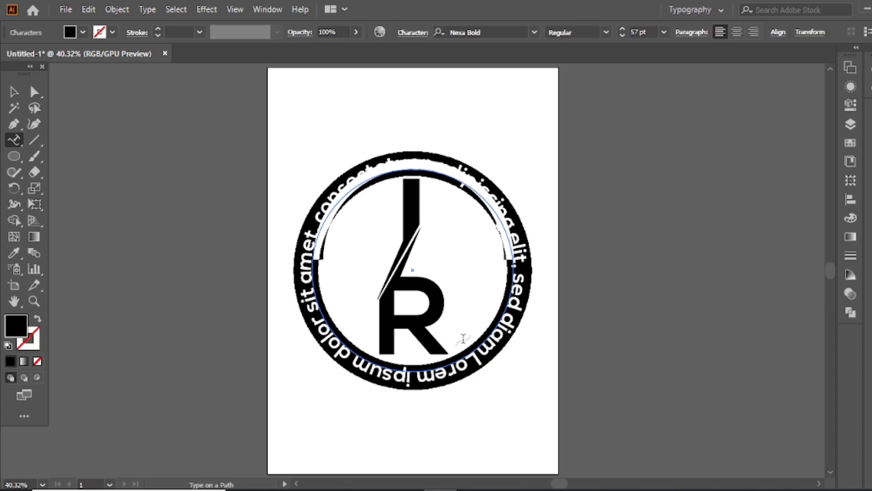
key("BackSpace")
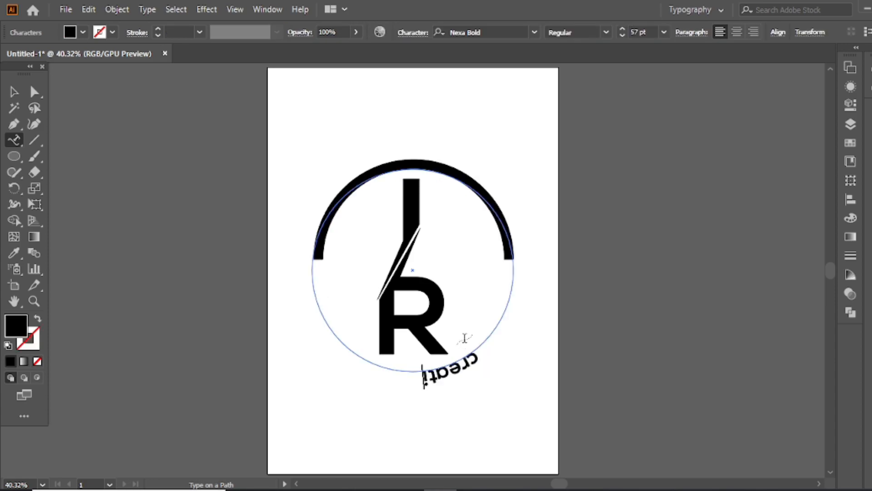
type("sign")
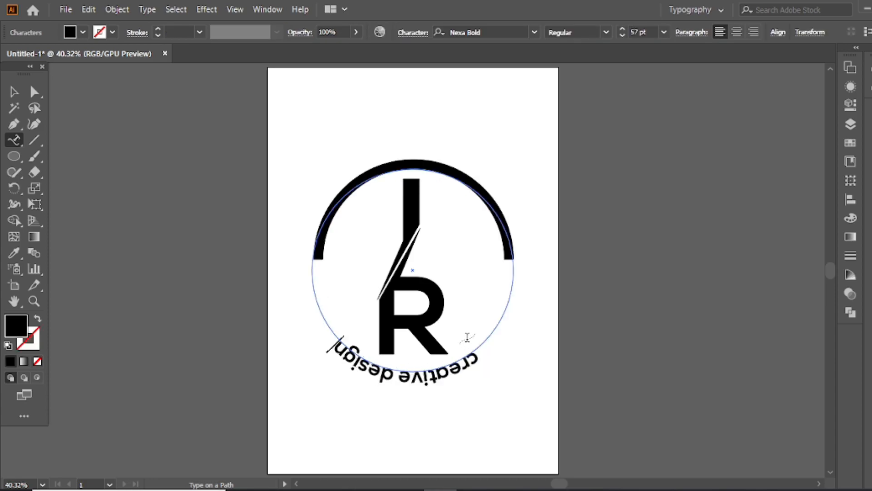
Replace the text on the circular path with "CREATIVE DESIGN" in capitals.
key("BackSpace")
key("BackSpace")
key("BackSpace")
key("BackSpace")
key("BackSpace")
key("BackSpace")
key("BackSpace")
key("BackSpace")
key("BackSpace")
key("BackSpace")
key("BackSpace")
key("BackSpace")
key("BackSpace")
key("BackSpace")
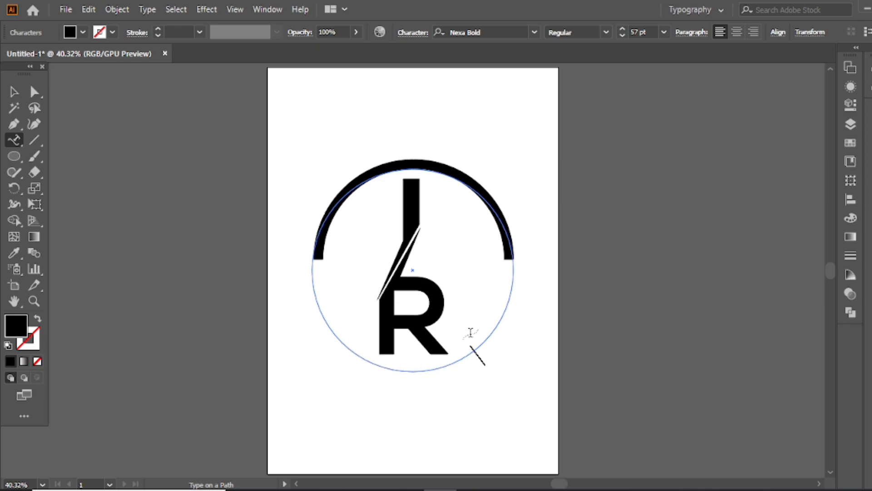
type("CREATIVE D")
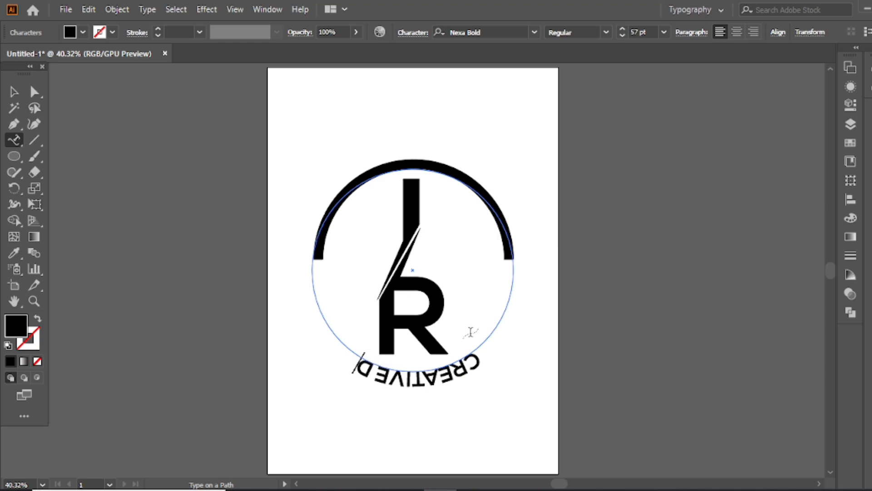
type("ESIGN")
key("Escape")
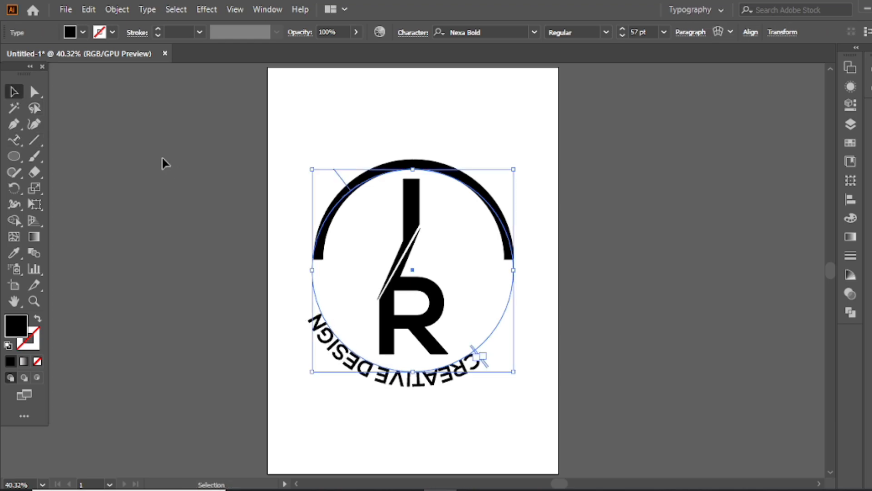
Set the path text's font size to 65 pt.
left_click(622, 29)
left_click(622, 29)
left_click(622, 29)
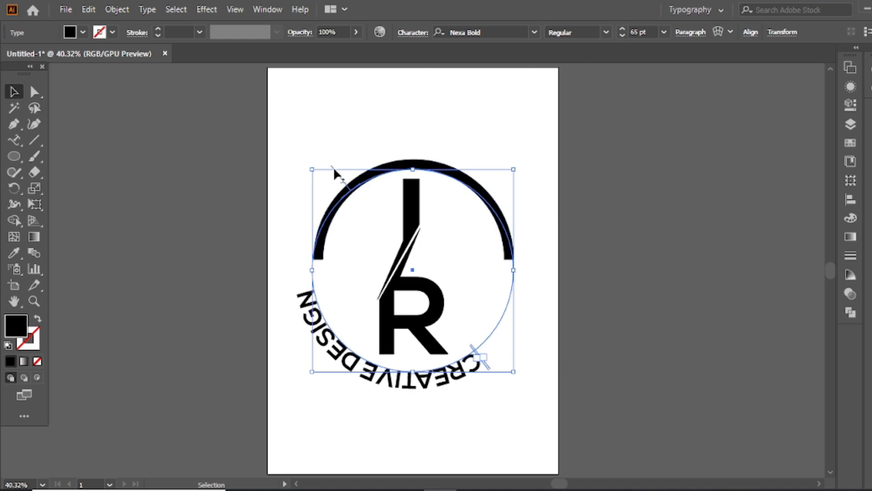
left_click(335, 169)
left_click(329, 350)
left_click_drag(337, 174, 417, 203)
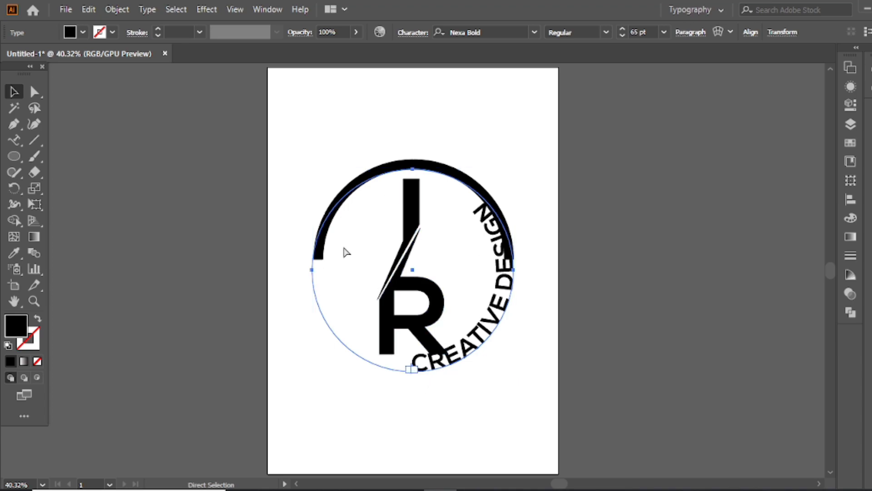
key("ctrl+z")
Flip the path text to the circle's inner side and slide it along the lower half, starting below the arc's left end.
left_click_drag(338, 177, 497, 270)
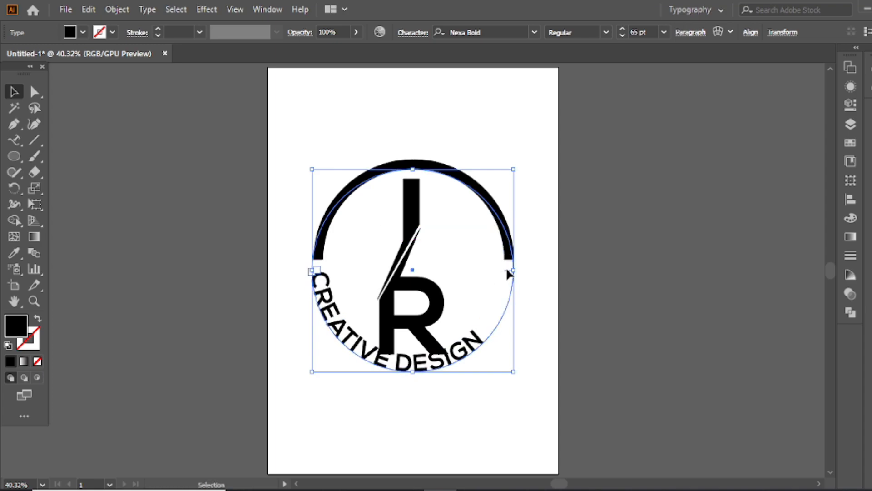
left_click_drag(507, 274, 510, 280)
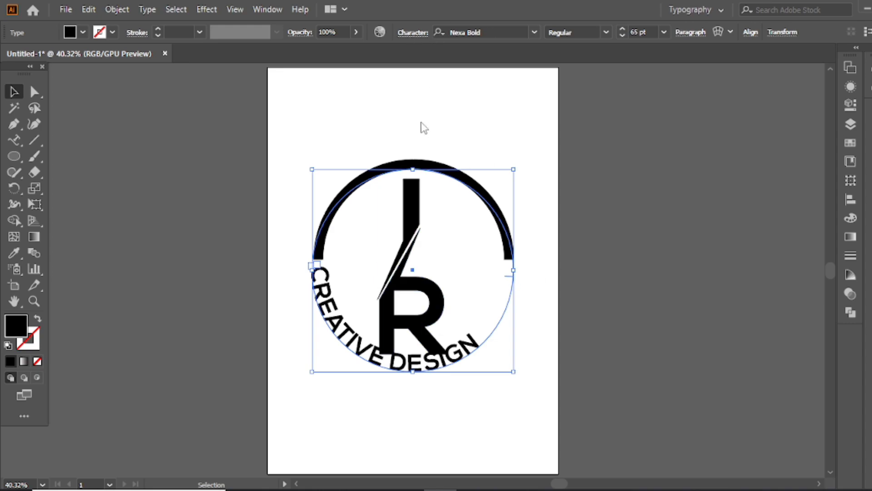
Set the path text's tracking to 227 so it spans between the two ends of the arc.
left_click(412, 32)
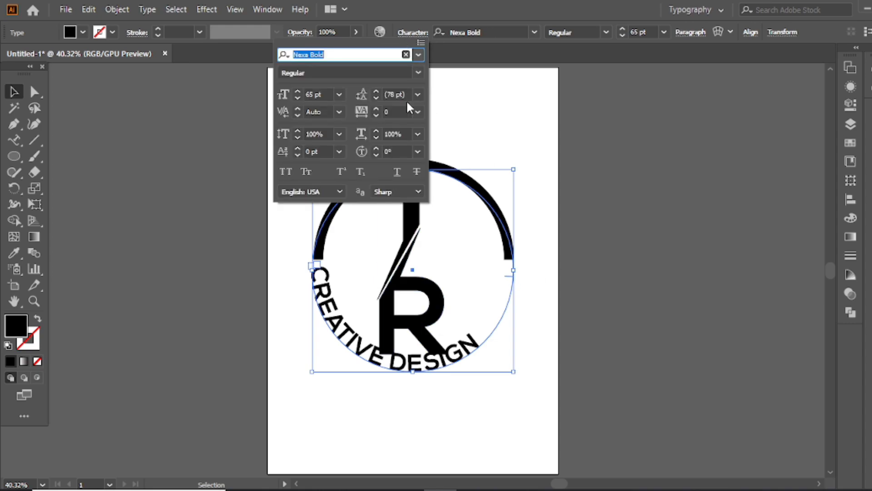
left_click(417, 112)
left_click(432, 325)
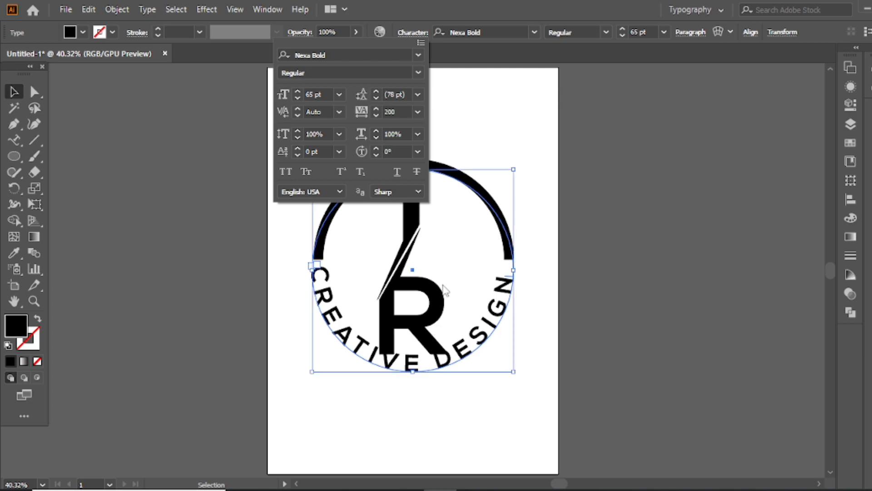
left_click(375, 108)
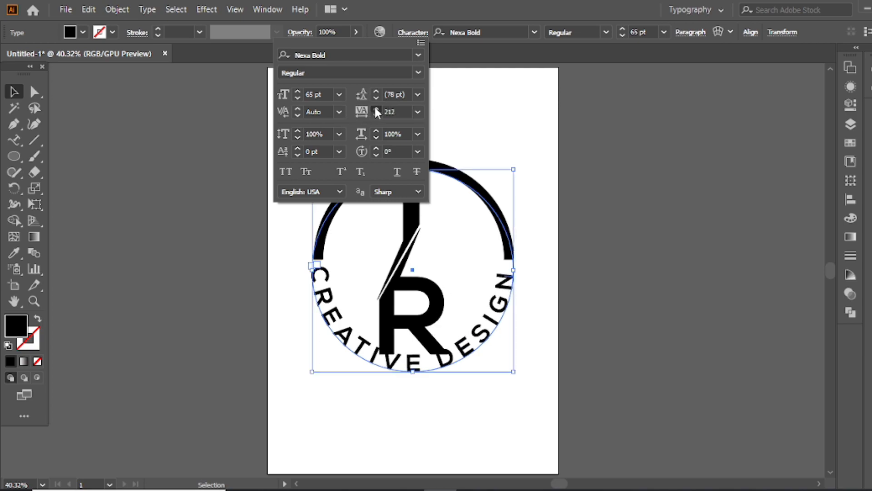
left_click(375, 109)
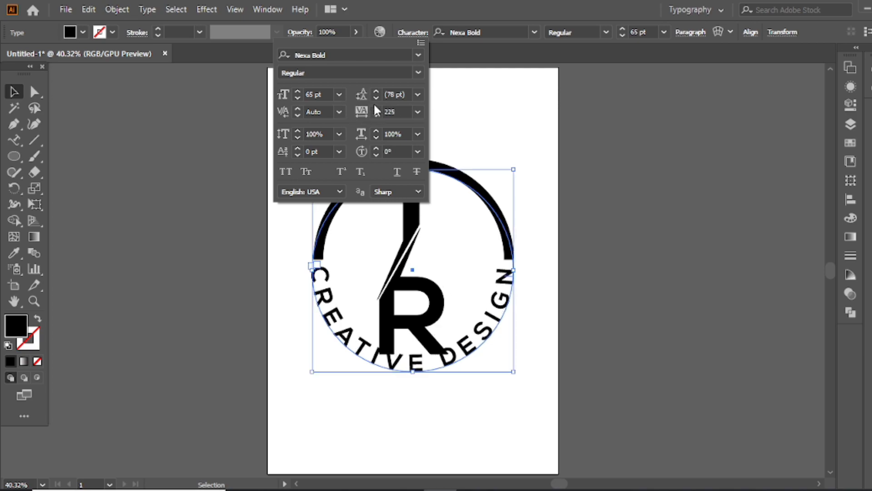
left_click(375, 109)
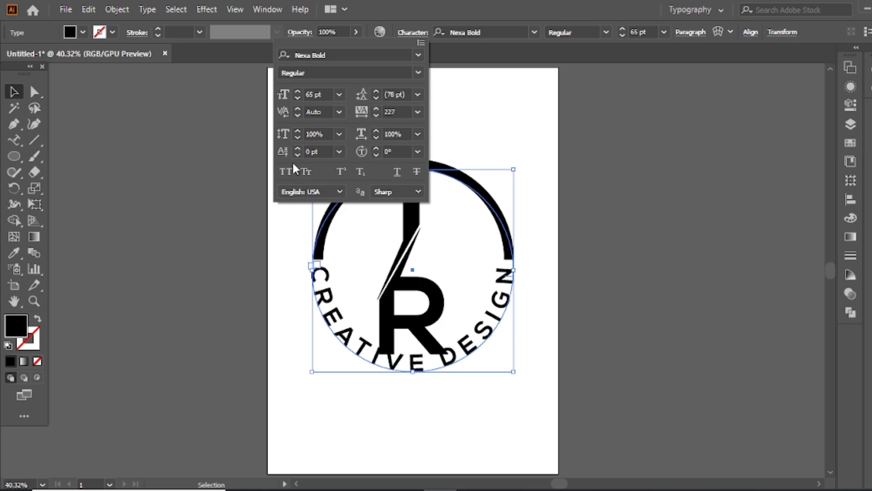
Set the path text's baseline shift to -28 pt to move the lettering outward, clear of the R.
left_click(339, 152)
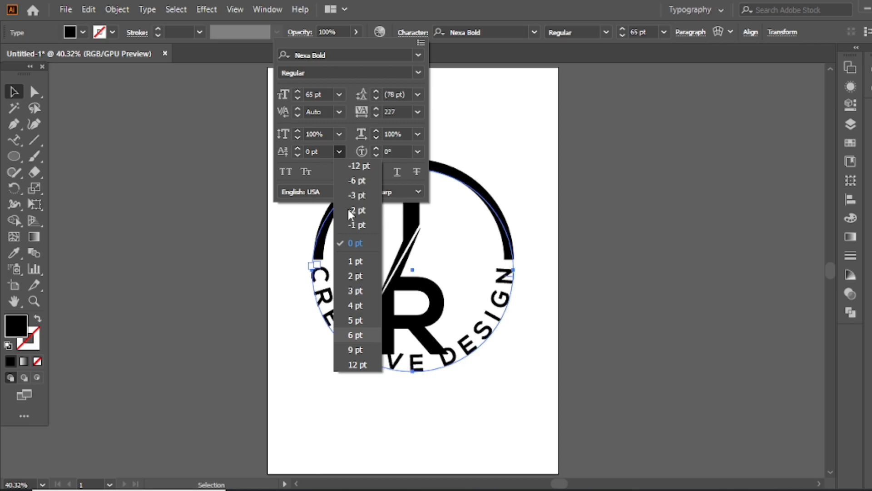
left_click(356, 165)
left_click(298, 154)
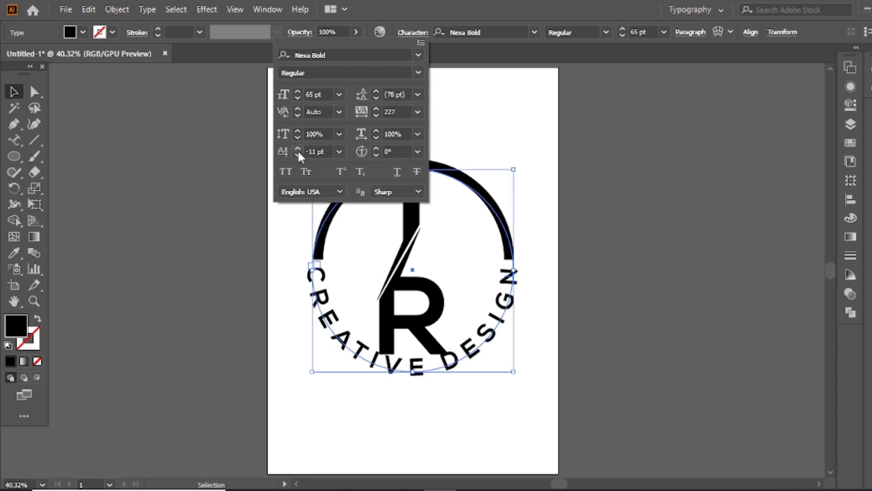
left_click(298, 154)
left_click(299, 154)
left_click(298, 154)
left_click(298, 154)
left_click(298, 154)
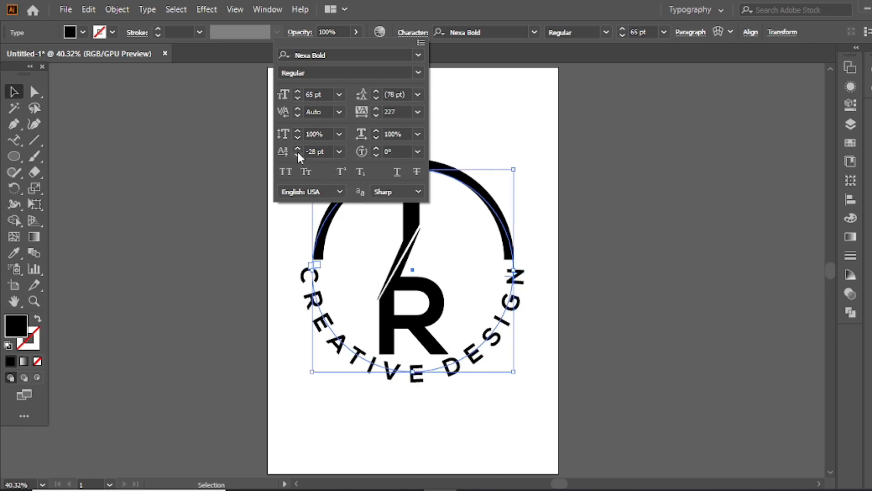
key("Return")
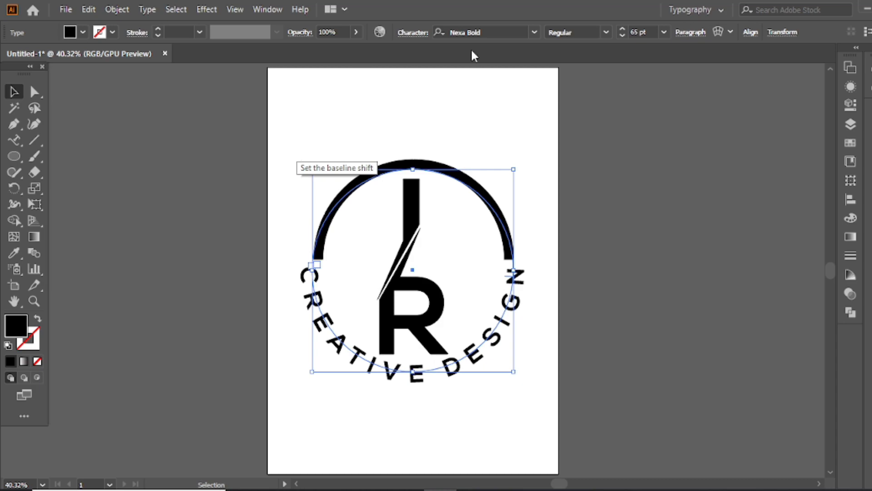
Undo the path text's baseline shift and tracking changes.
key("ctrl+z")
left_click(419, 27)
left_click(527, 404)
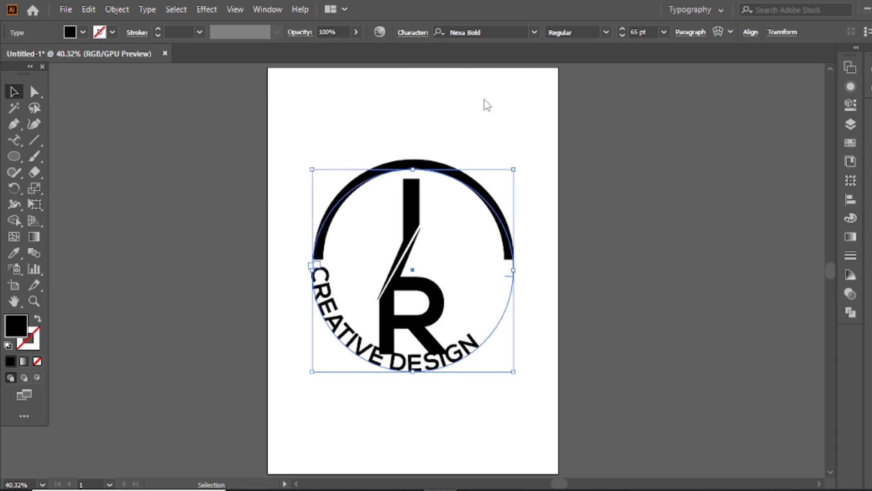
Set the path text's tracking to 230 so it spans the lower half of the circle.
left_click(413, 32)
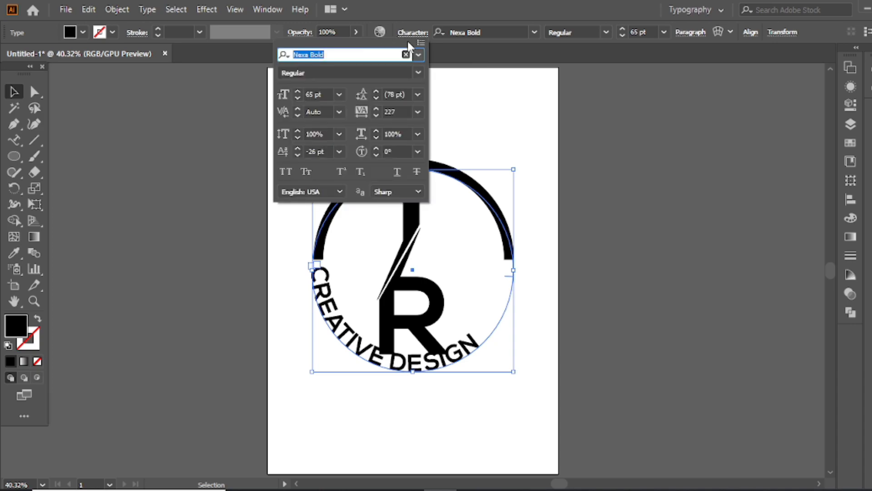
left_click(417, 112)
left_click(442, 328)
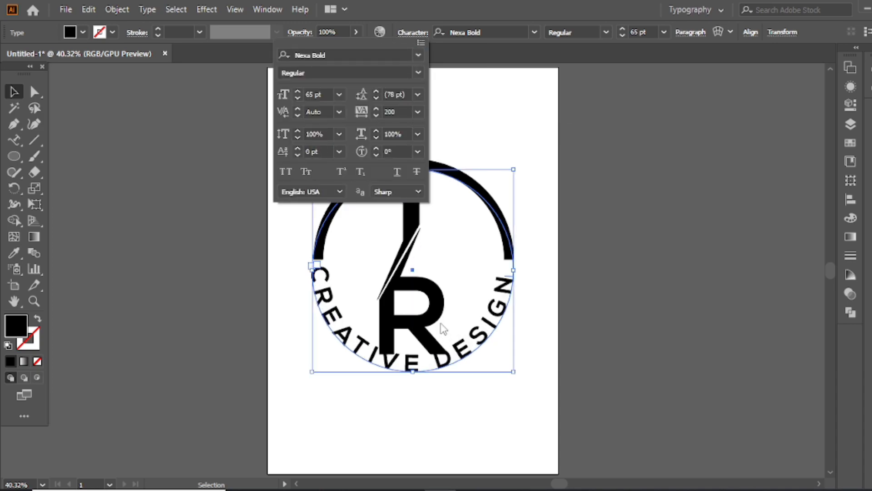
left_click(376, 109)
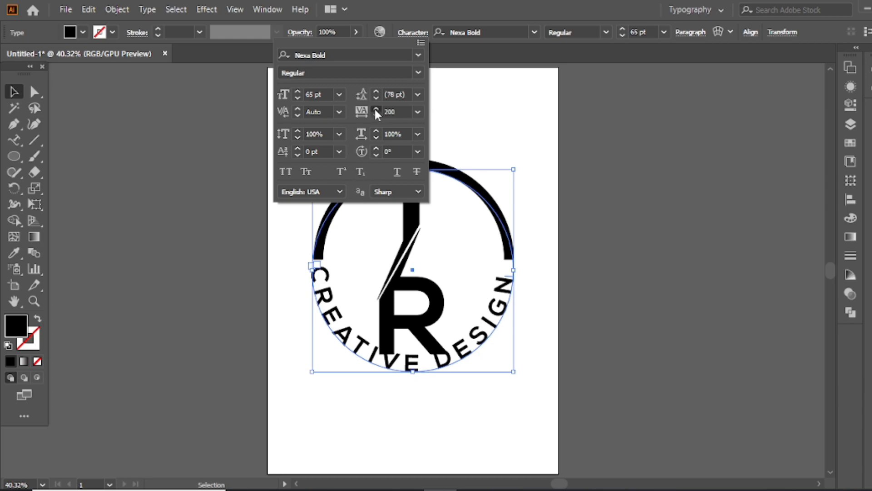
left_click(377, 109)
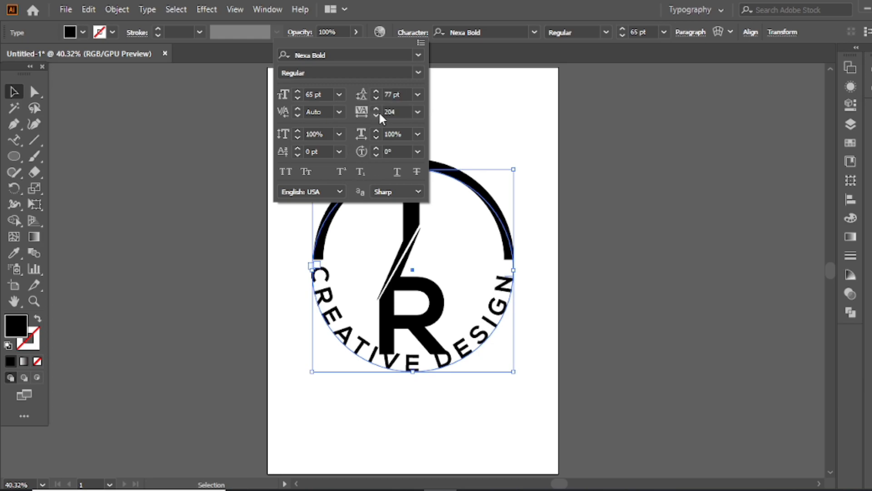
left_click(376, 109)
left_click(377, 109)
left_click(376, 109)
left_click(376, 109)
left_click(376, 109)
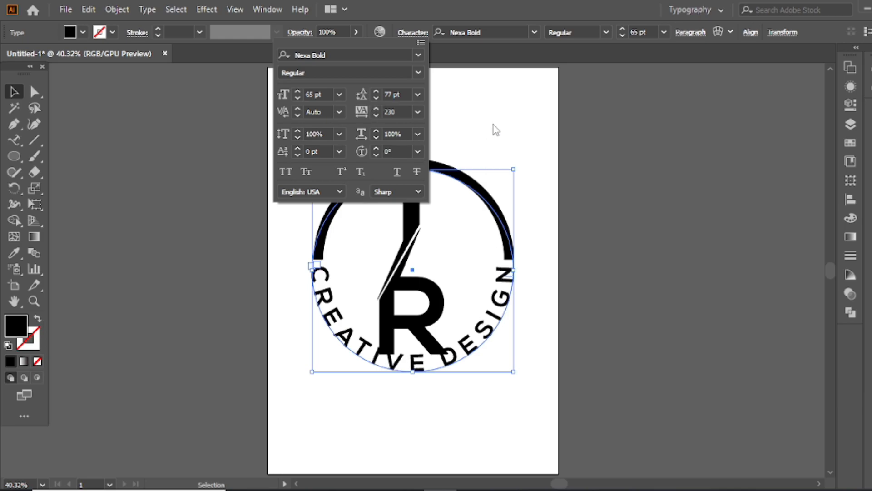
Set the path text's baseline shift to -27 pt to push the lettering outward.
left_click(297, 149)
left_click(297, 148)
left_click(297, 149)
left_click(297, 148)
left_click(297, 149)
left_click(297, 154)
left_click(296, 155)
left_click(296, 155)
left_click(297, 155)
left_click(296, 154)
left_click(297, 155)
left_click(297, 154)
left_click(297, 155)
left_click(297, 155)
left_click(297, 155)
left_click(297, 154)
left_click(297, 154)
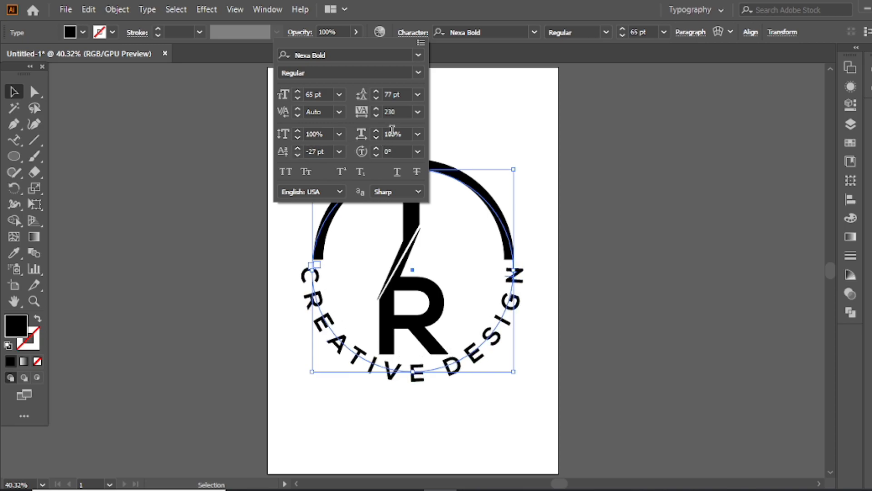
Enlarge the arc so its two ends line up with the first and last letters of the curved text.
left_click(491, 131)
left_click(482, 188)
left_click(484, 198)
left_click_drag(512, 208, 523, 208)
Align the arc and the path text to a common horizontal center and group them, leaving out the IR letters.
left_click_drag(433, 344, 409, 357)
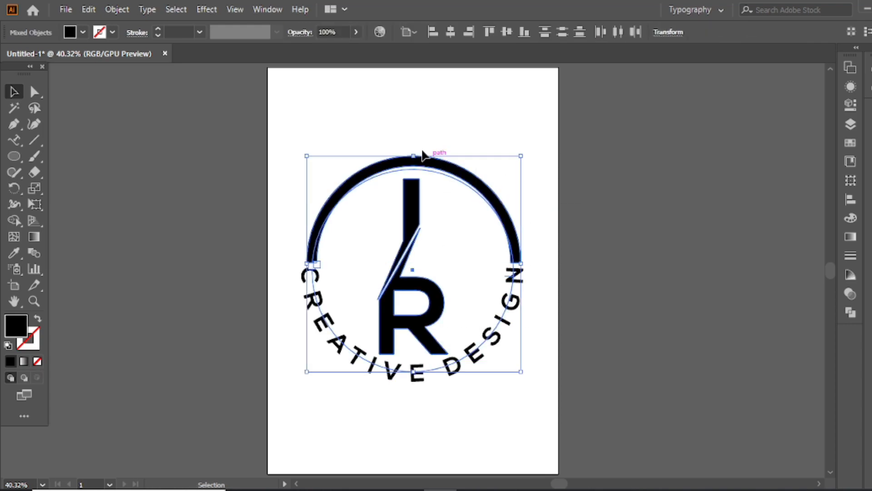
left_click_drag(526, 187, 512, 284)
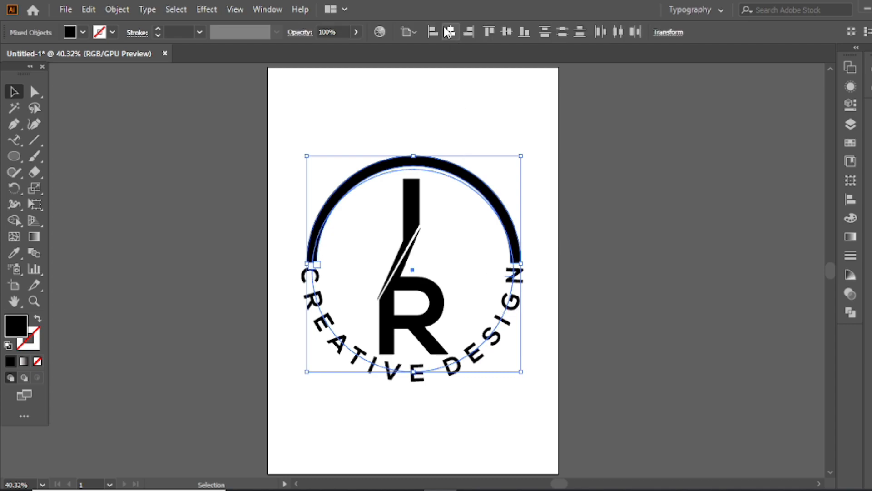
left_click(451, 32)
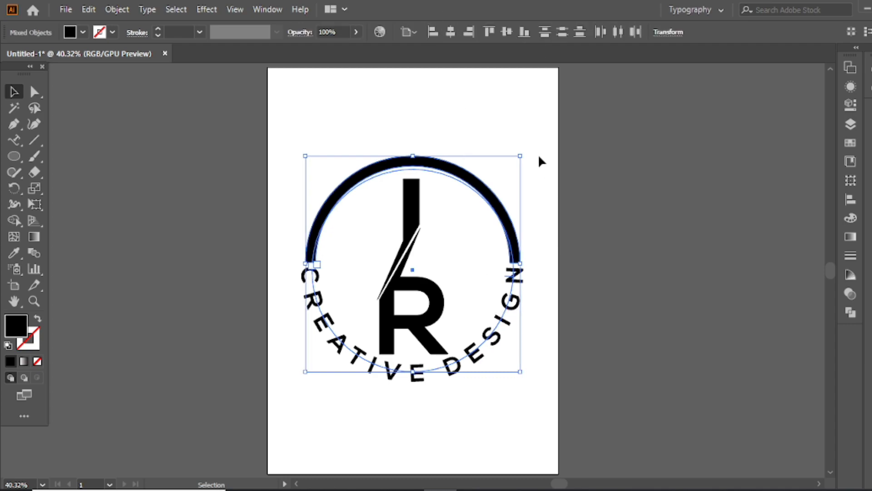
key("ctrl+g")
Align the arc-and-text group and the IR letters on their vertical centers.
left_click_drag(503, 121, 384, 303)
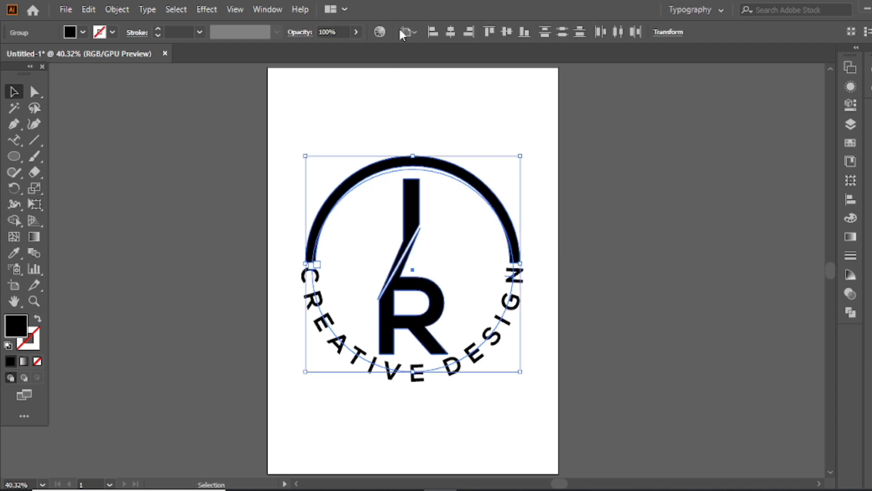
left_click(506, 31)
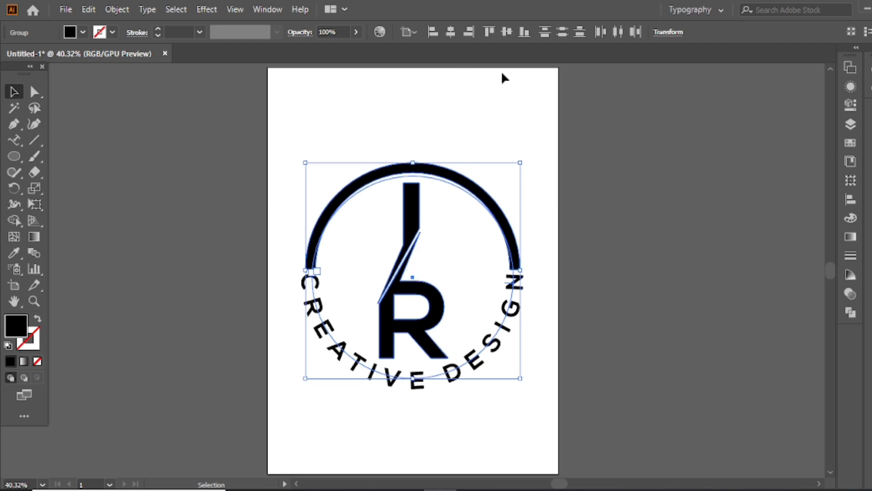
left_click(490, 107)
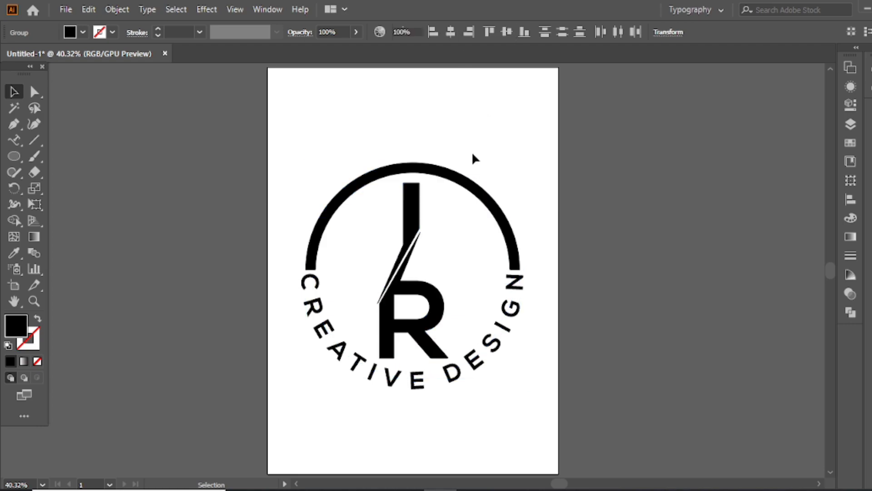
Scale down the IR letters and the arc-and-text group slightly, and nudge the letters up inside the ring.
left_click(440, 307)
left_click_drag(448, 358, 447, 350)
left_click(494, 348)
left_click_drag(520, 378, 516, 370)
left_click(509, 159)
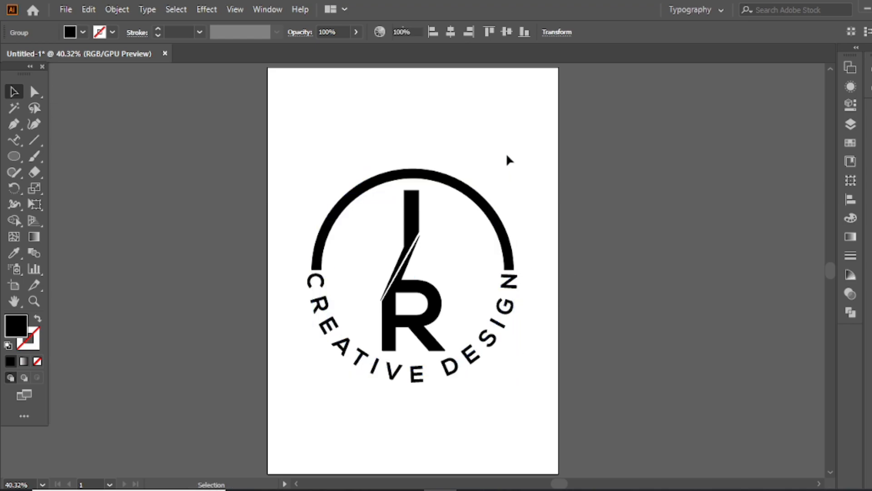
left_click_drag(413, 284, 414, 281)
left_click(388, 129)
Fill the I and the arc with the light blue swatch.
key("a")
left_click(412, 211)
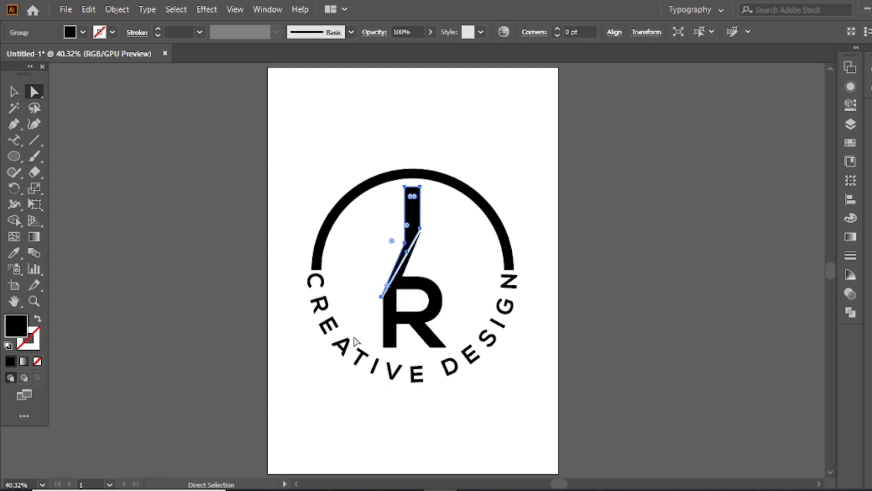
left_click(482, 207, "shift")
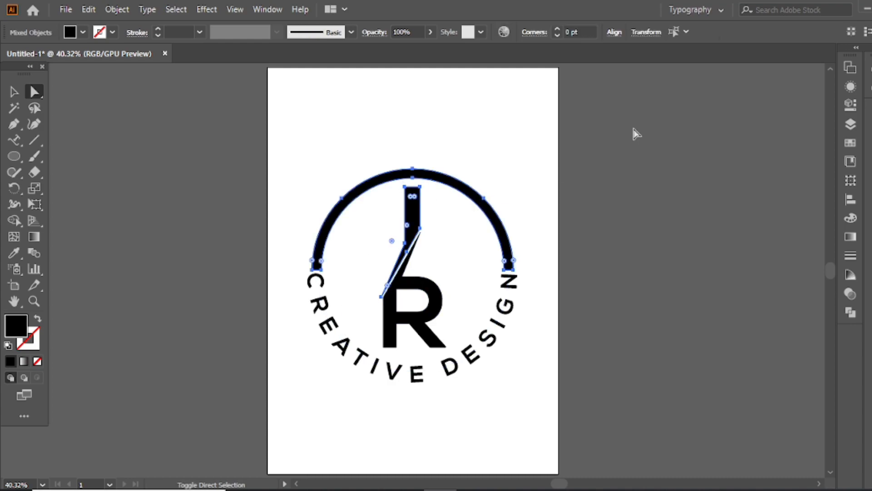
left_click(851, 143)
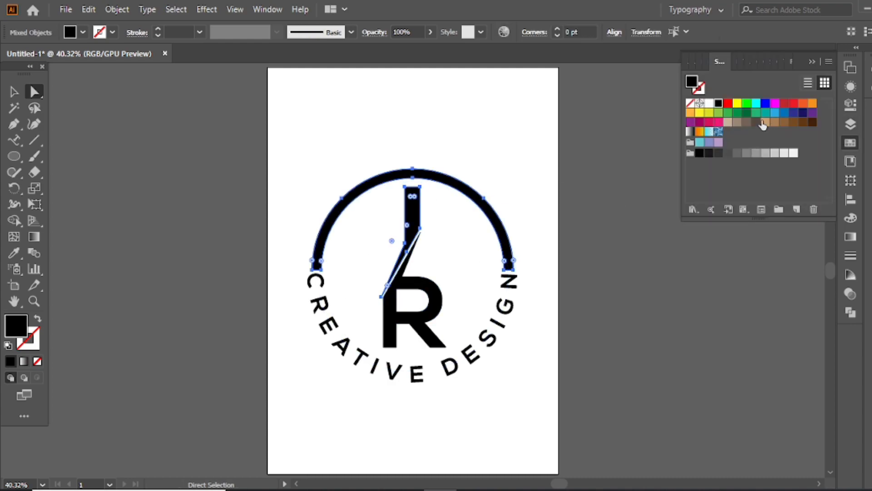
left_click(775, 113)
left_click(550, 146)
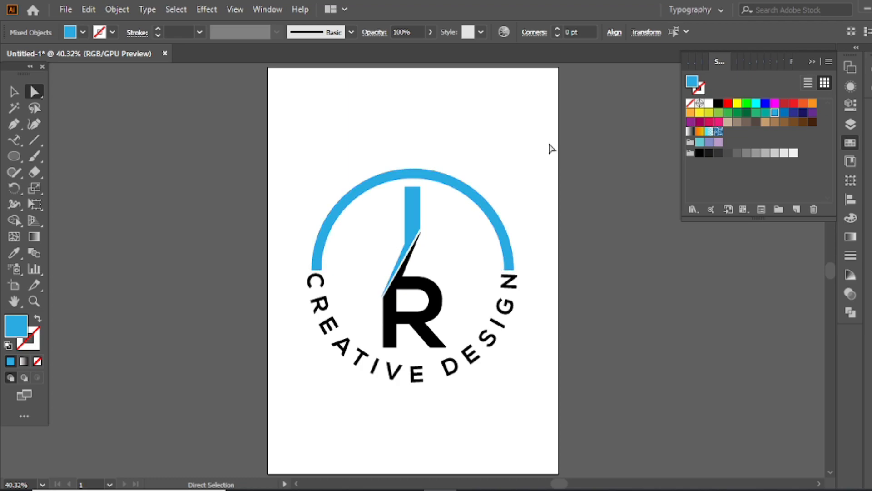
Fill the R with a light gray swatch.
left_click(421, 294)
left_click(765, 152)
left_click(756, 152)
left_click(767, 154)
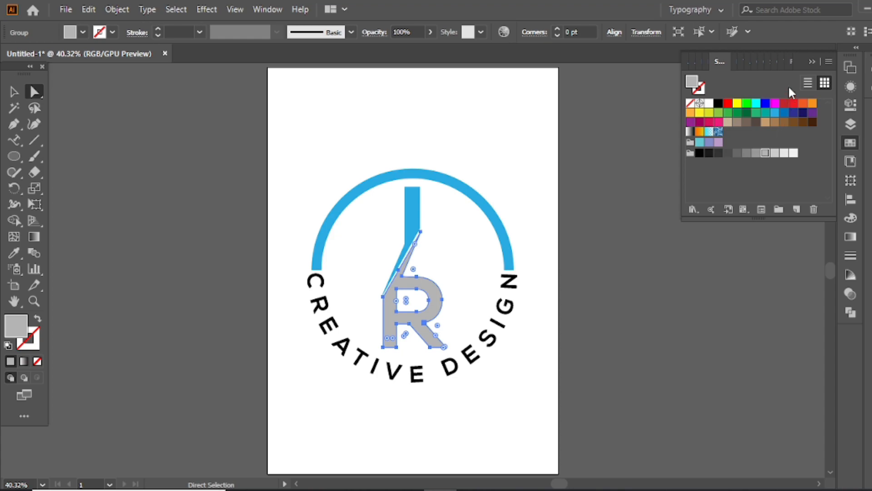
left_click(811, 62)
Recolor the word CREATIVE in the path text with the blue sampled from the I.
key("t")
left_click_drag(324, 276, 429, 372)
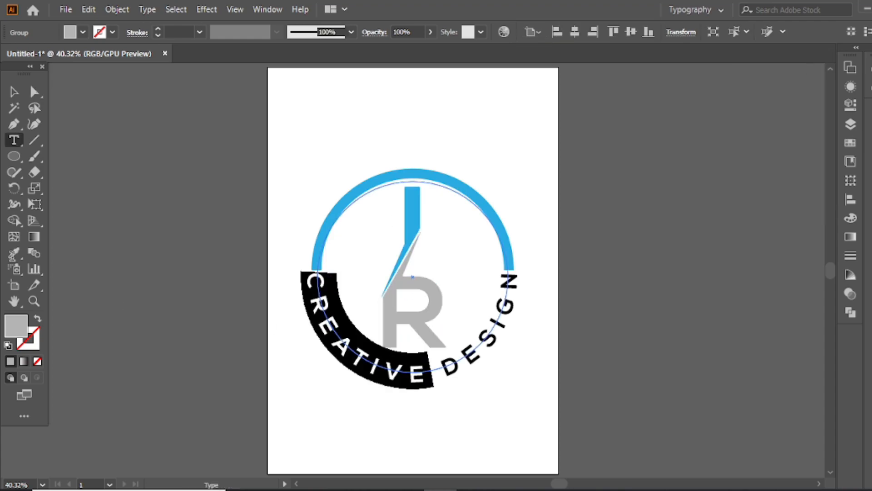
left_click(14, 252)
left_click(411, 204)
left_click(14, 92)
Recolor the word DESIGN in the path text with the gray sampled from the R.
key("t")
left_click_drag(443, 366, 510, 270)
left_click(13, 253)
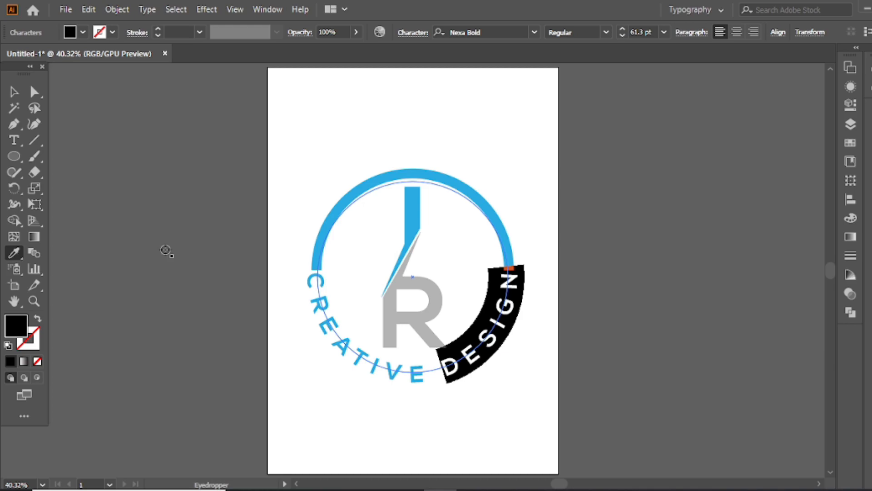
left_click(402, 299)
left_click(14, 92)
left_click(344, 124)
Group all of the logo artwork and scale the group down around its center.
key("ctrl+a")
right_click(382, 160)
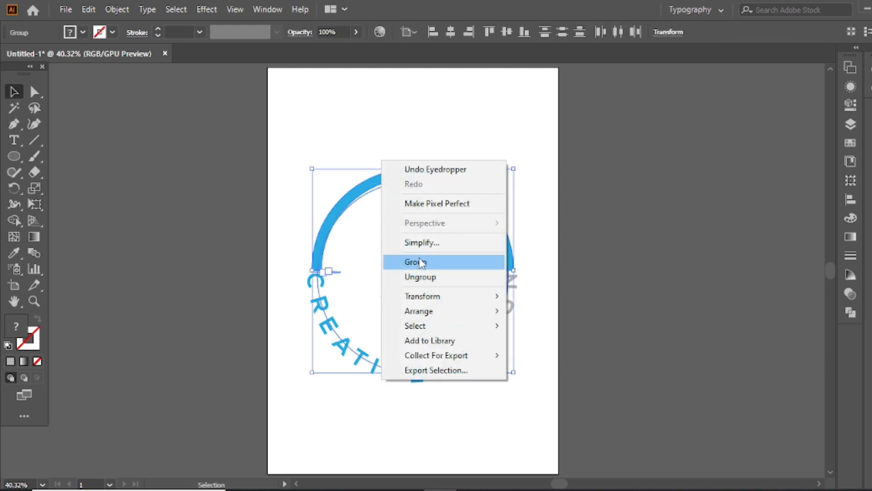
left_click(448, 272)
left_click_drag(513, 371, 498, 351)
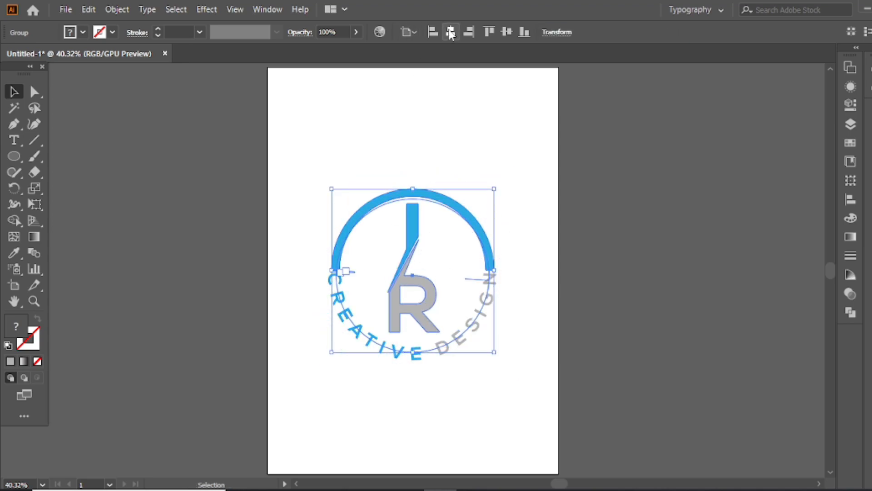
left_click(382, 133)
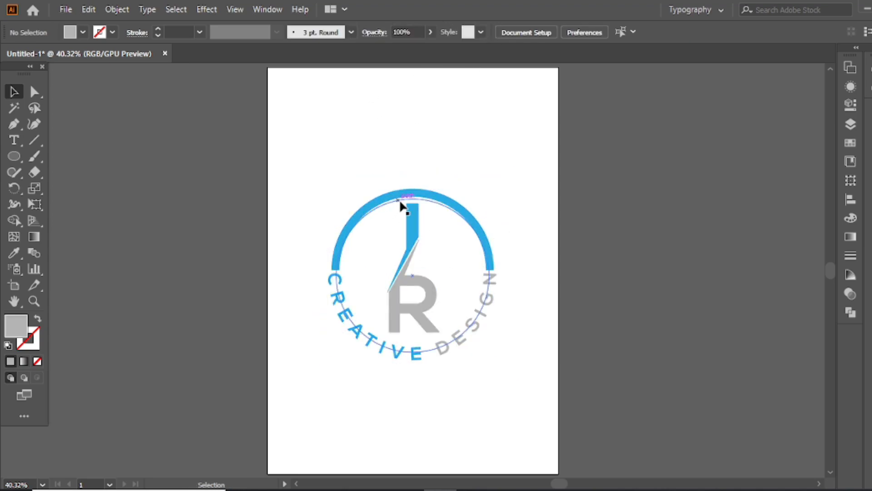
Copy the complete logo group to the clipboard.
left_click(399, 200)
left_click(89, 10)
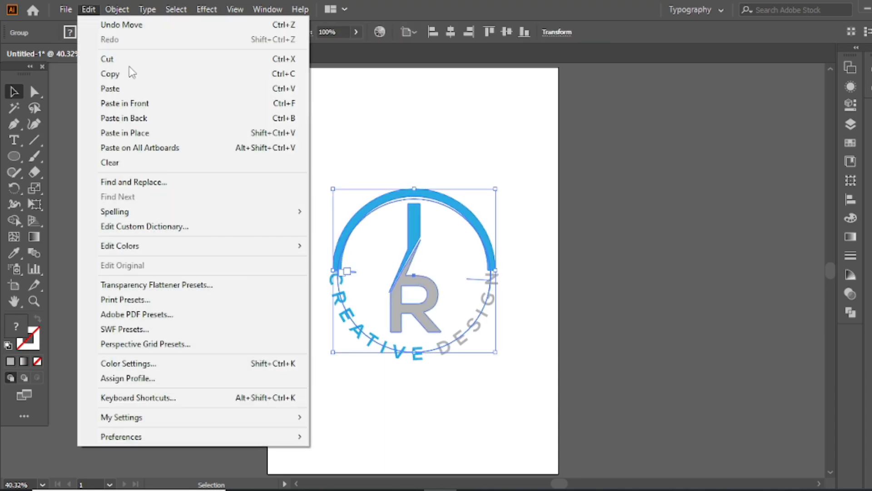
left_click(150, 78)
Switch to Photoshop, open the Your Logo smart object of the 3d glass window logo mockup and hide its Preview logo layer.
left_click(332, 146)
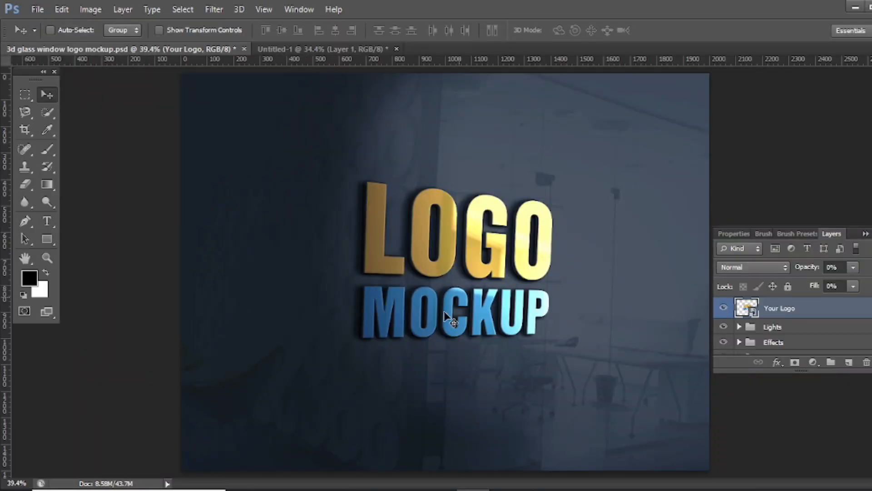
left_click(460, 209)
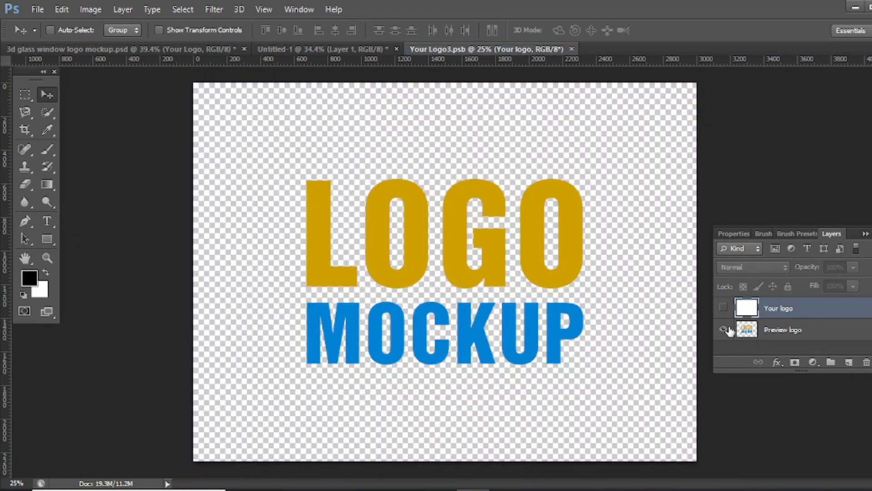
left_click(724, 329)
Paste the copied logo as a vector smart object and scale it up to about 404% around its center.
key("ctrl+v")
key("Return")
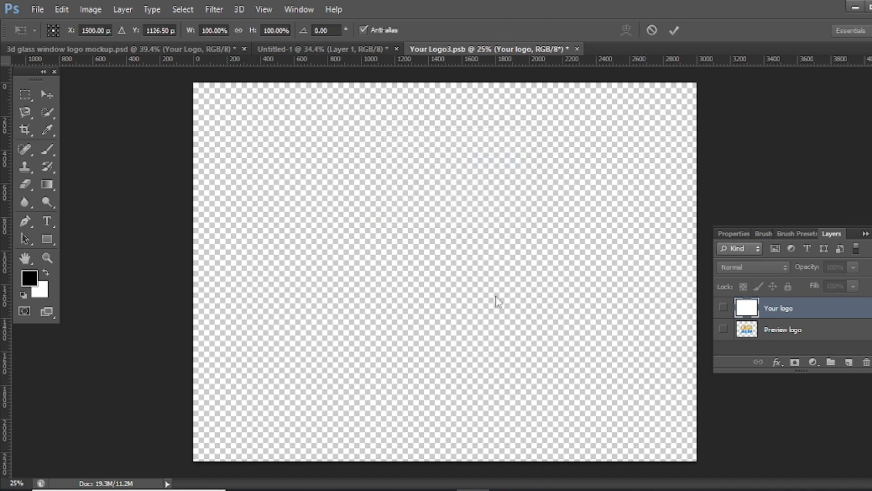
left_click_drag(477, 308, 621, 436)
Commit the logo placement, then save and close the smart object file.
key("ctrl+s")
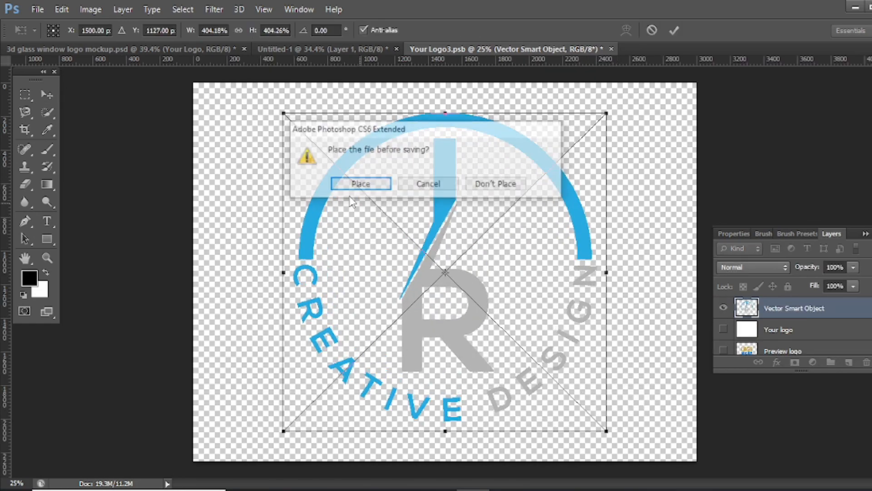
left_click(432, 186)
key("ctrl+w")
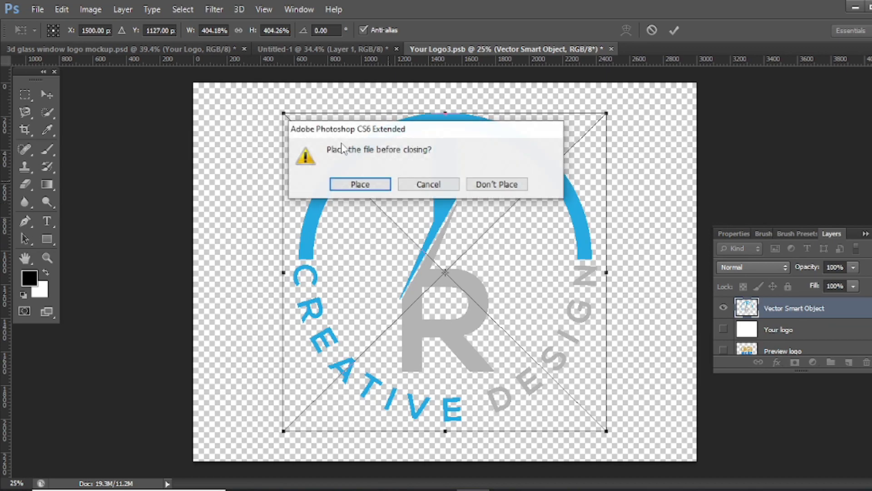
left_click(356, 183)
left_click(354, 186)
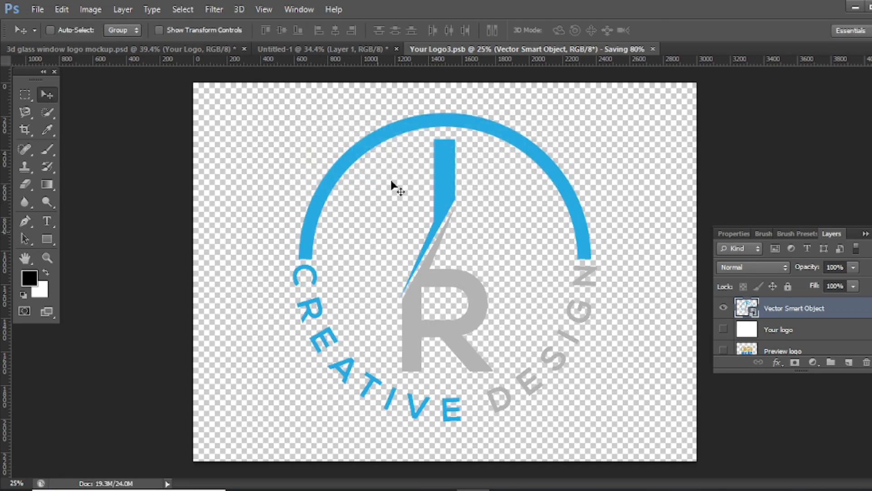